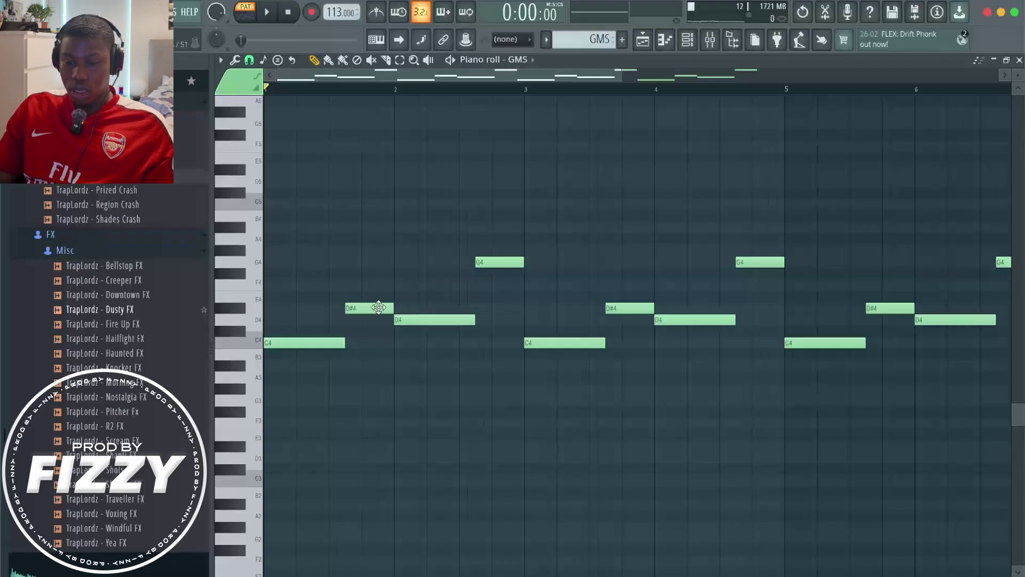
Play back the GMS melody in the piano roll with the whole eight-bar pattern in view
scroll(378, 307, "down", 2)
key("space")
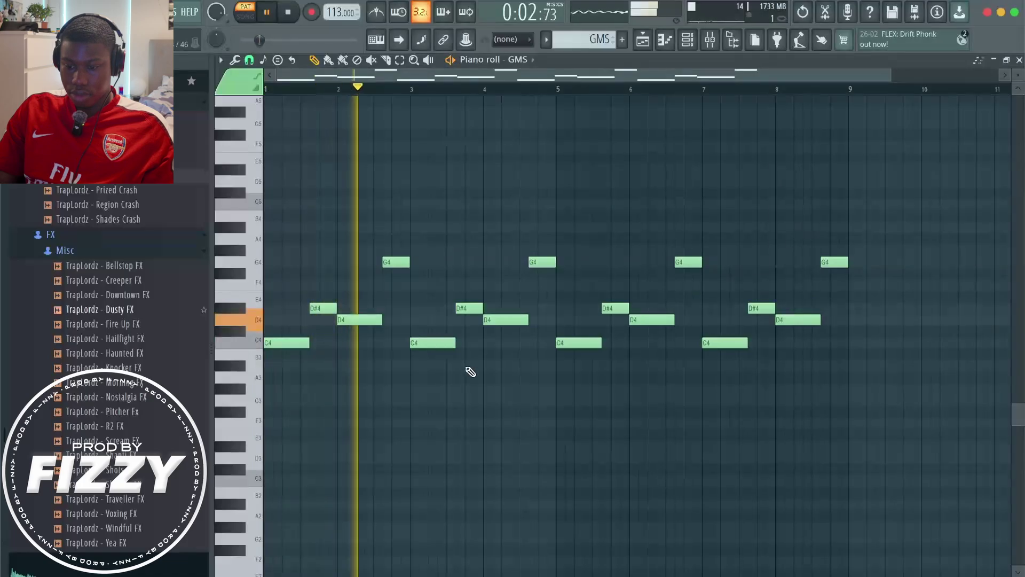
key("space")
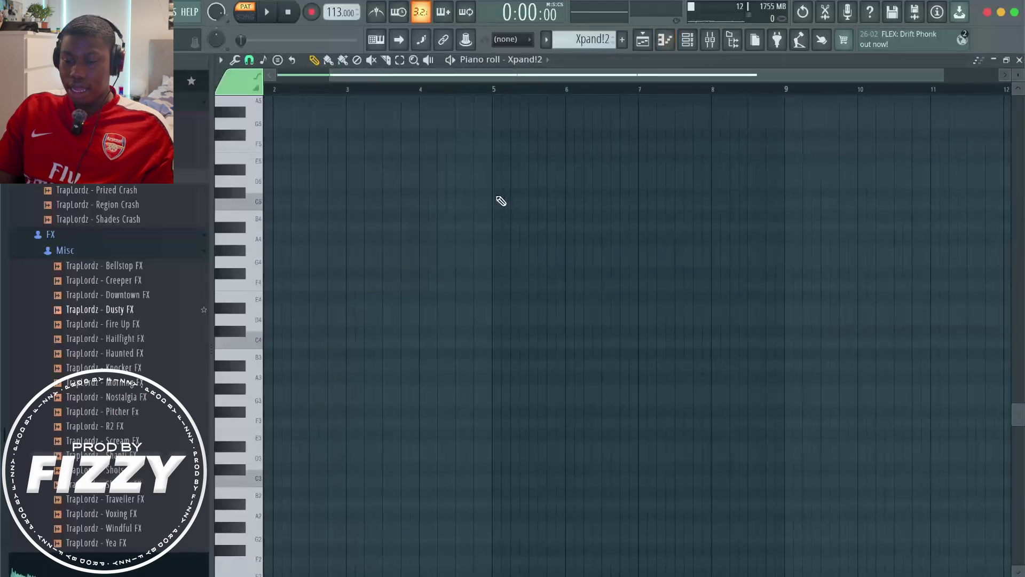
Listen to the sustained C6 notes of the Xpand!2 pattern, then return to the playlist
scroll(501, 201, "up", 8)
scroll(501, 201, "up", 1)
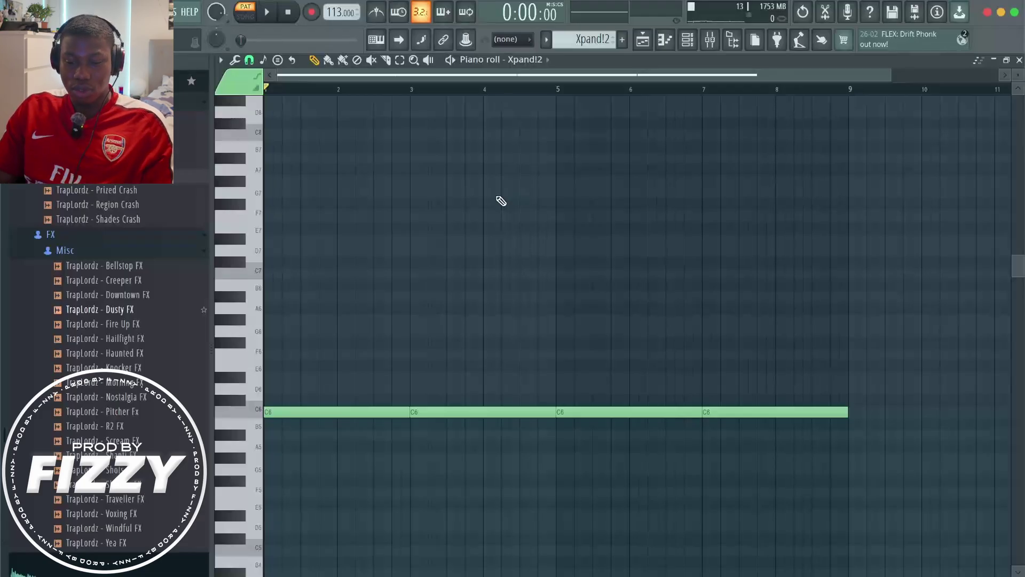
key("space")
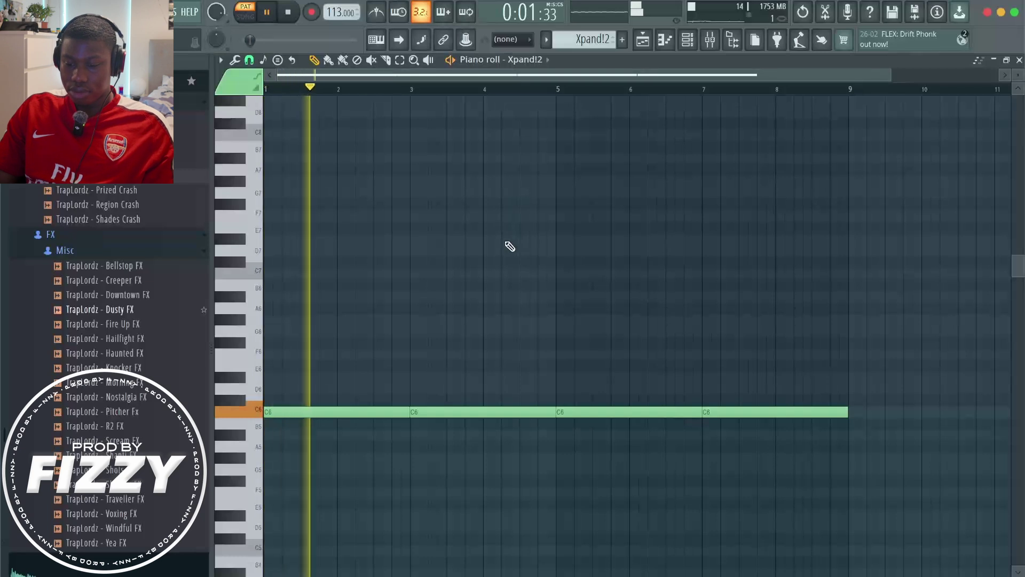
key("space")
left_click(1019, 60)
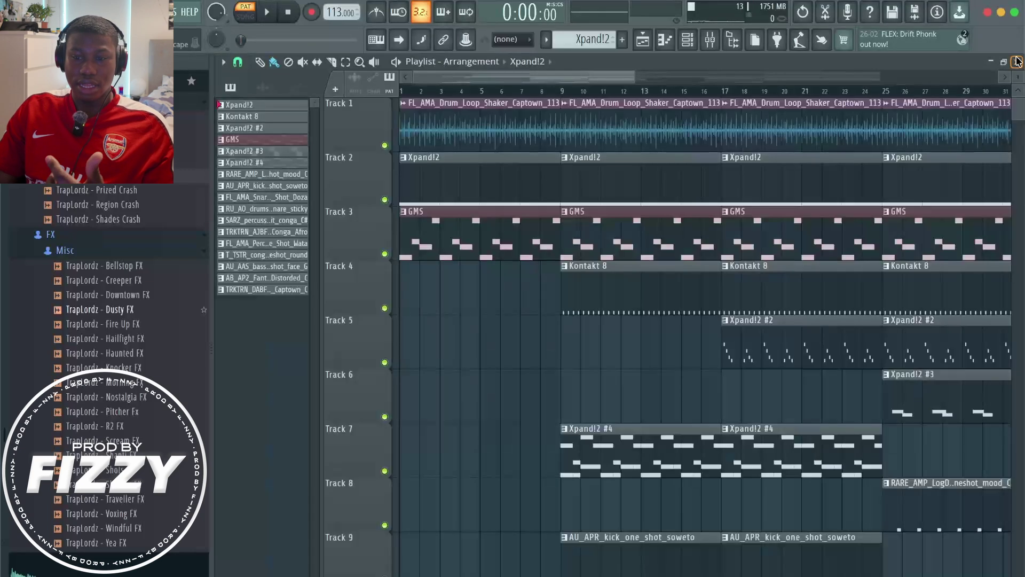
Open the Kontakt 8 pattern from Track 4, play its repeated notes, and close the piano roll
scroll(678, 423, "down", 4)
scroll(677, 422, "up", 4)
double_click(621, 309)
scroll(623, 309, "up", 2)
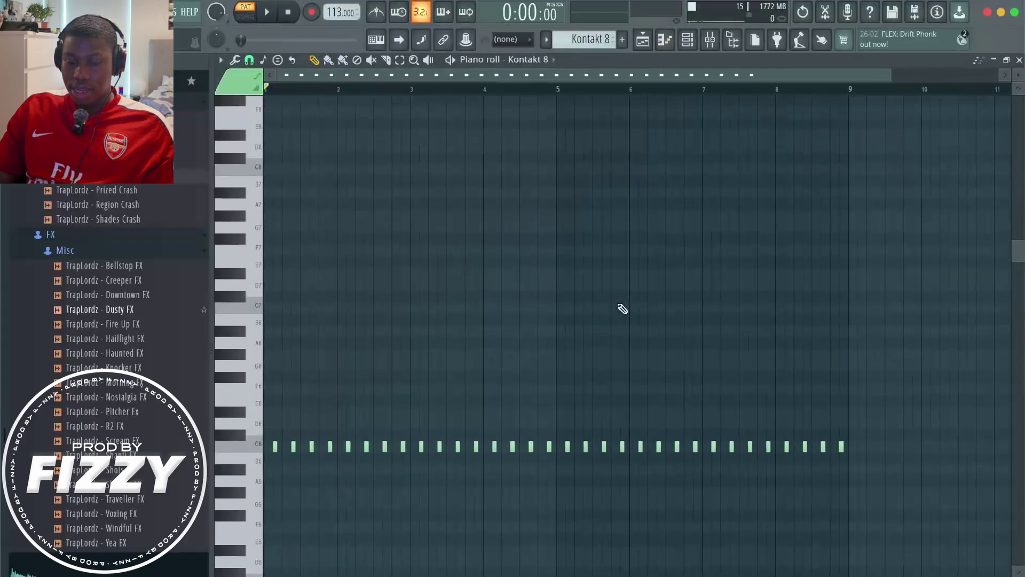
scroll(622, 309, "down", 2)
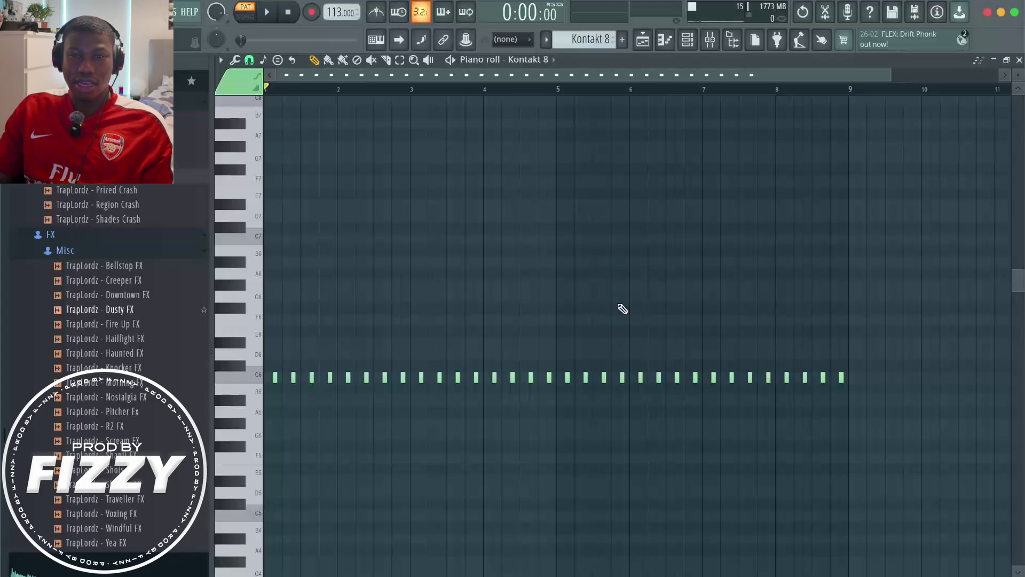
key("space")
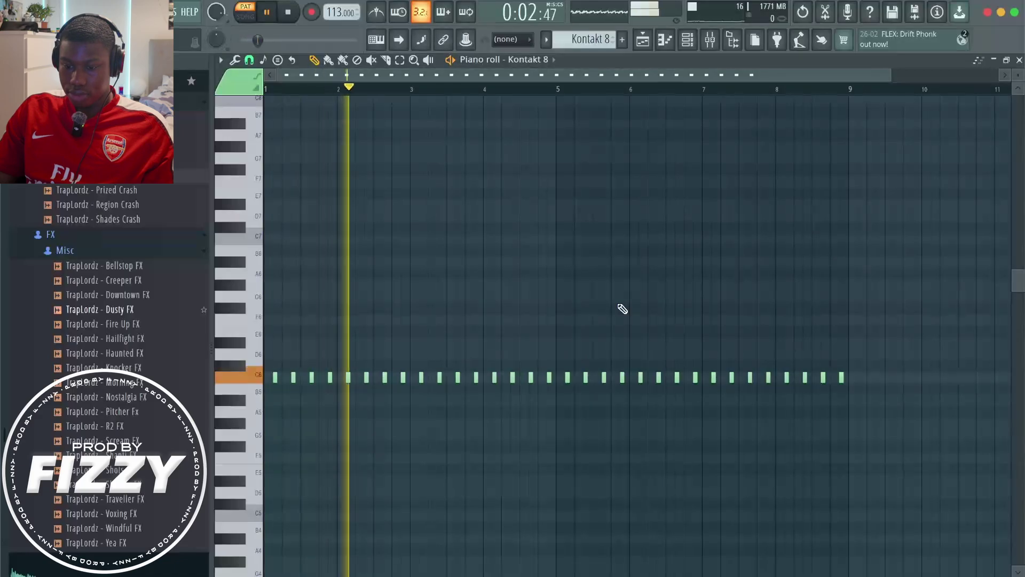
key("space")
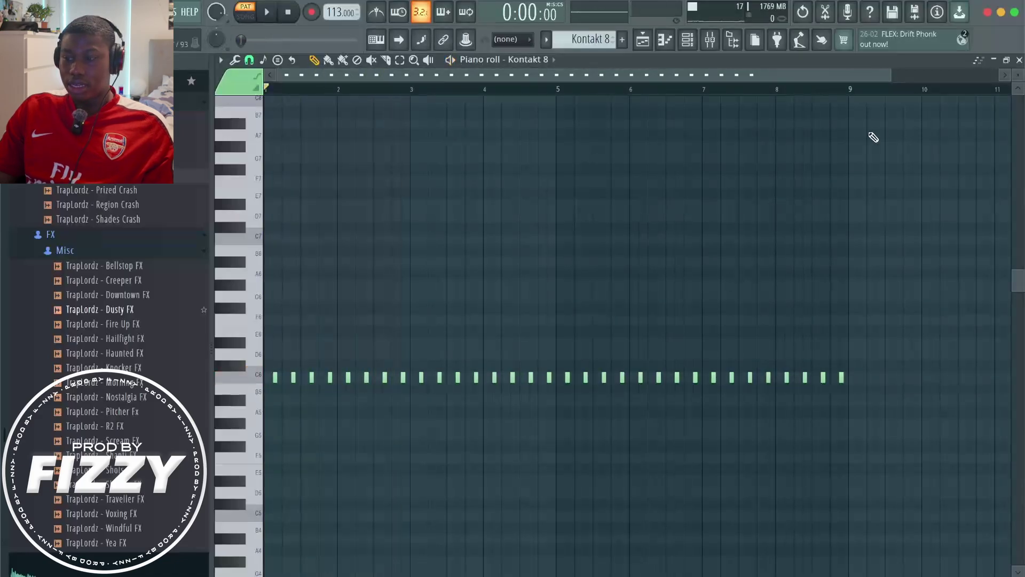
left_click(1019, 59)
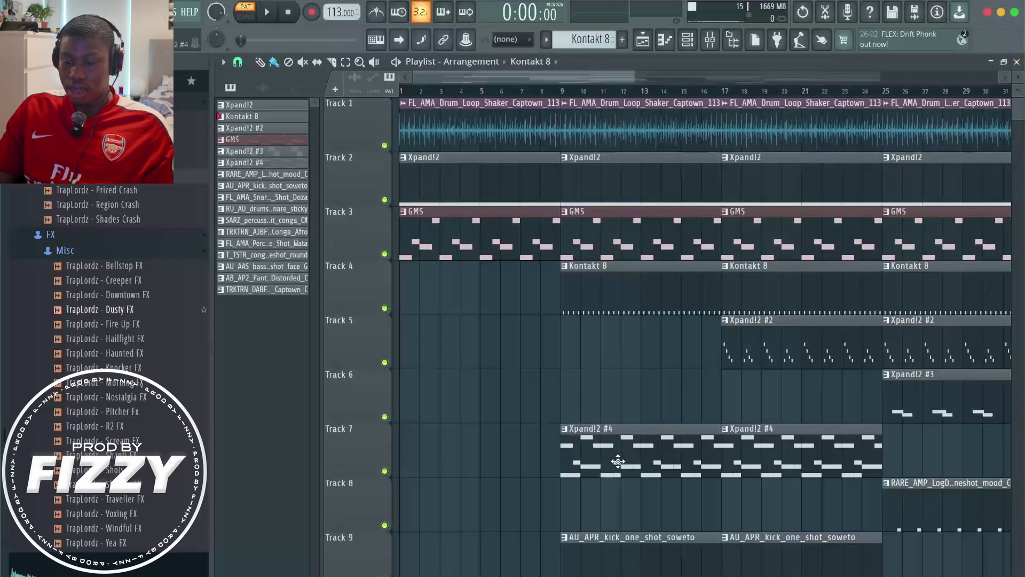
Open the Xpand!2 #4 chord pattern from Track 7, listen to it, and close the piano roll
scroll(613, 465, "down", 1)
scroll(614, 464, "right", 1)
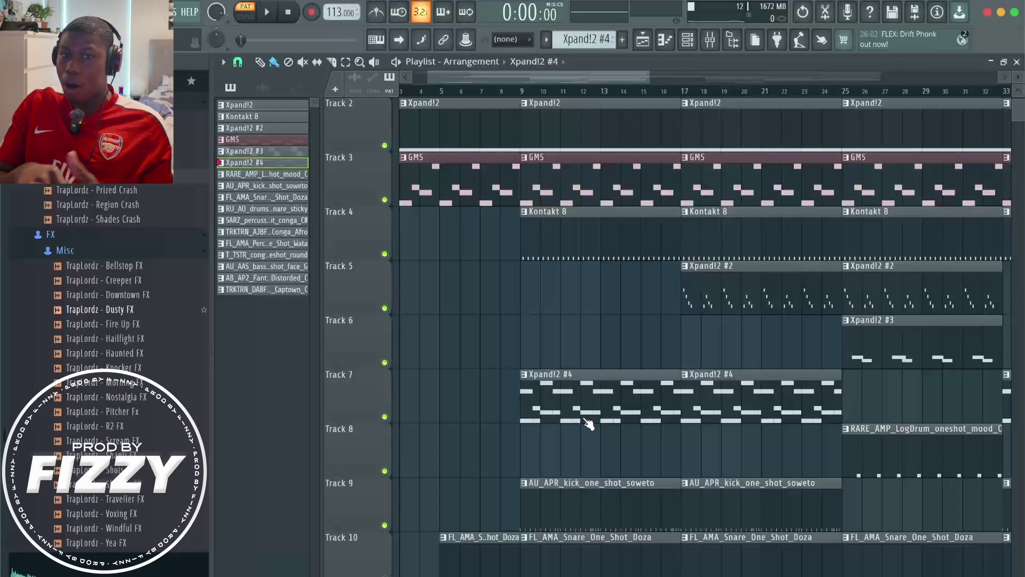
double_click(589, 423)
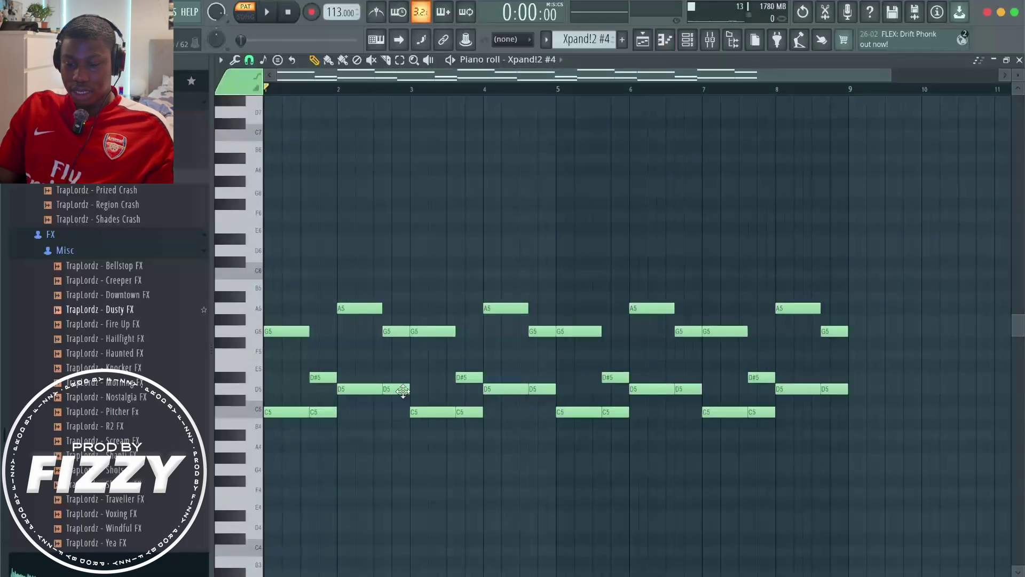
key("space")
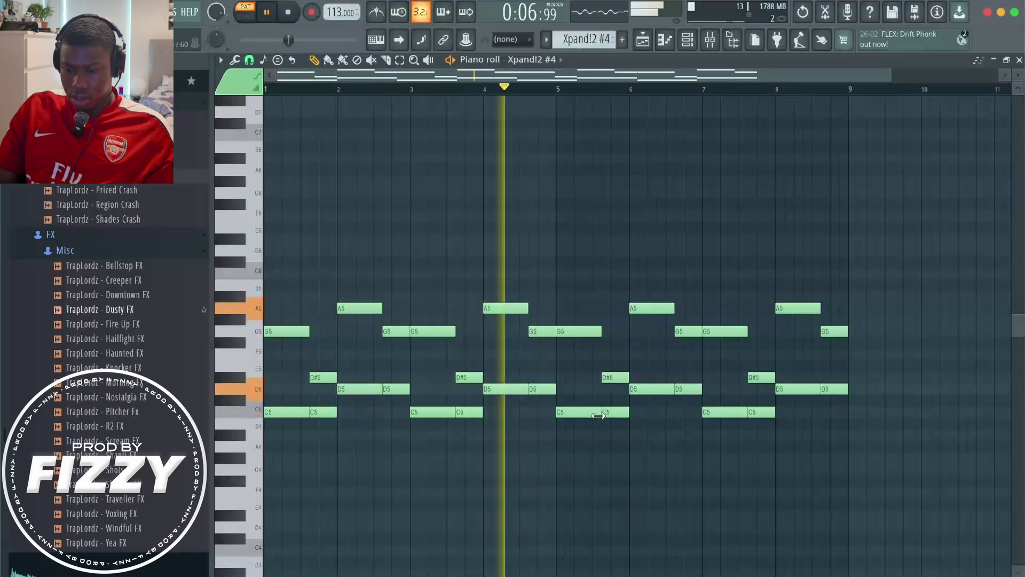
key("space")
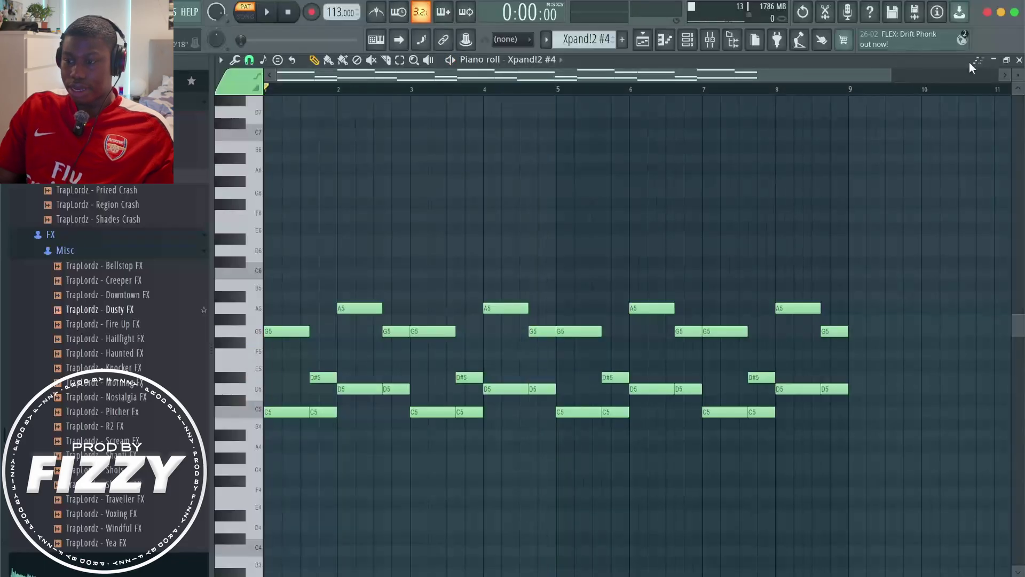
left_click(1019, 60)
Open the Xpand!2 #2 pattern from Track 5, audition its short descending notes, and return to the playlist
double_click(599, 350)
scroll(600, 350, "left", 3)
scroll(601, 350, "up", 4)
key("space")
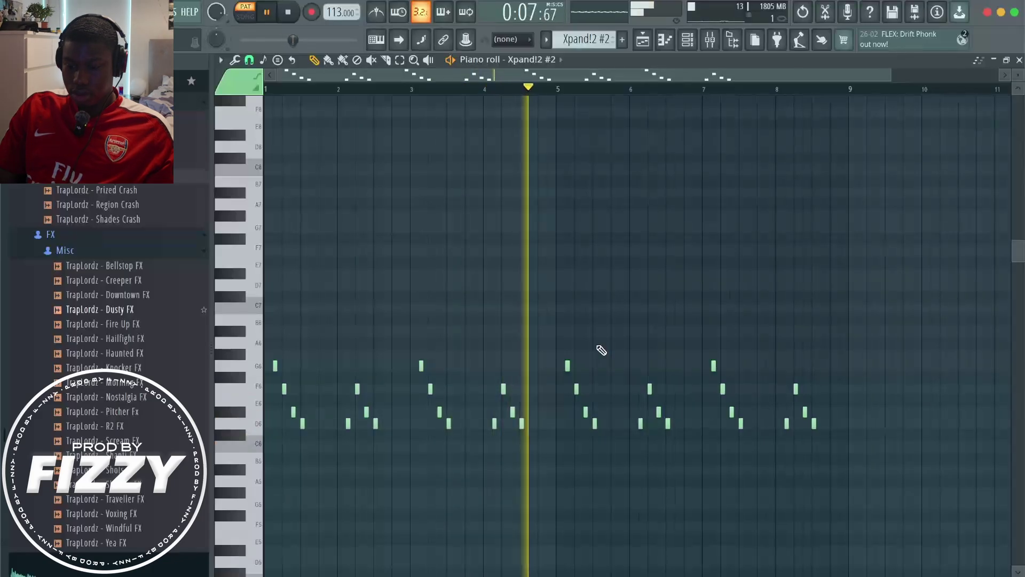
key("space")
left_click(1017, 62)
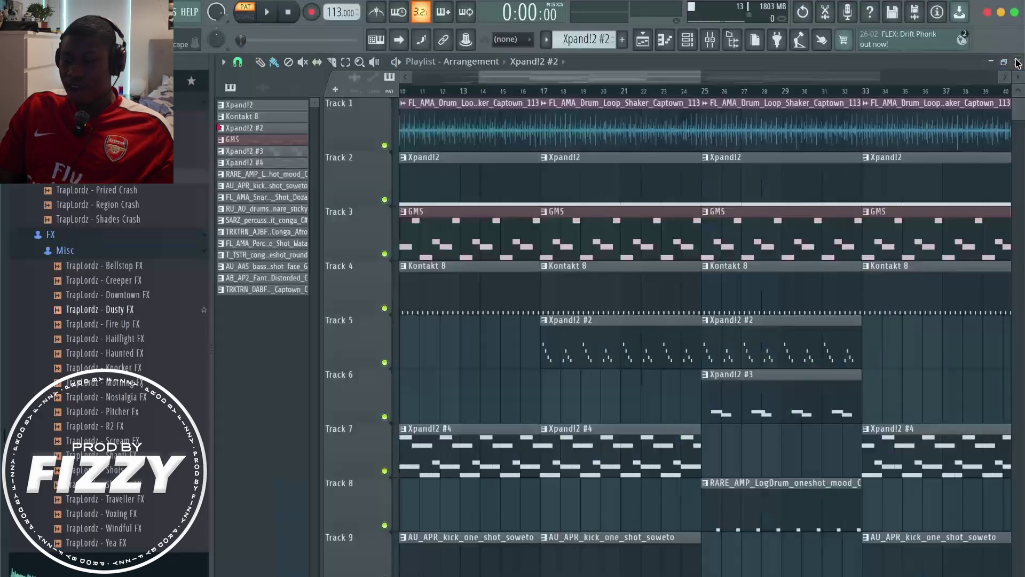
Open the Xpand!2 #3 pattern from Track 6, play its D#7 and D7 notes, and close the piano roll
scroll(676, 424, "down", 5)
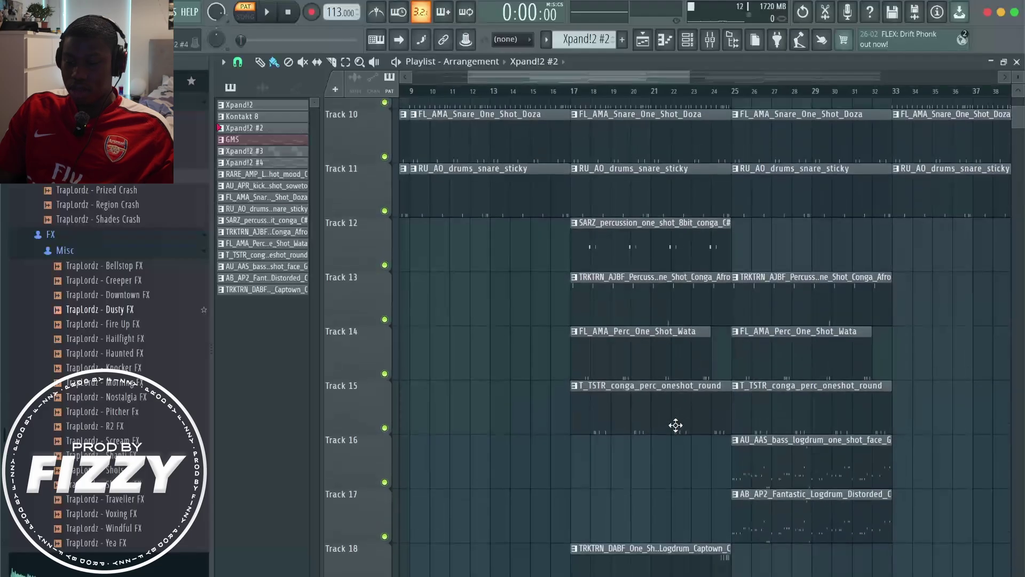
scroll(675, 424, "up", 9)
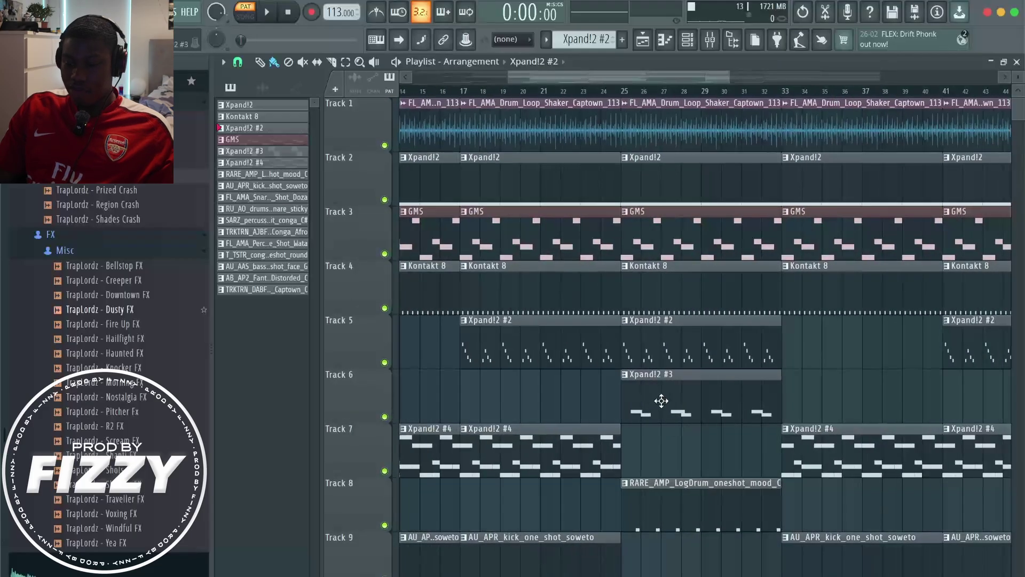
double_click(662, 402)
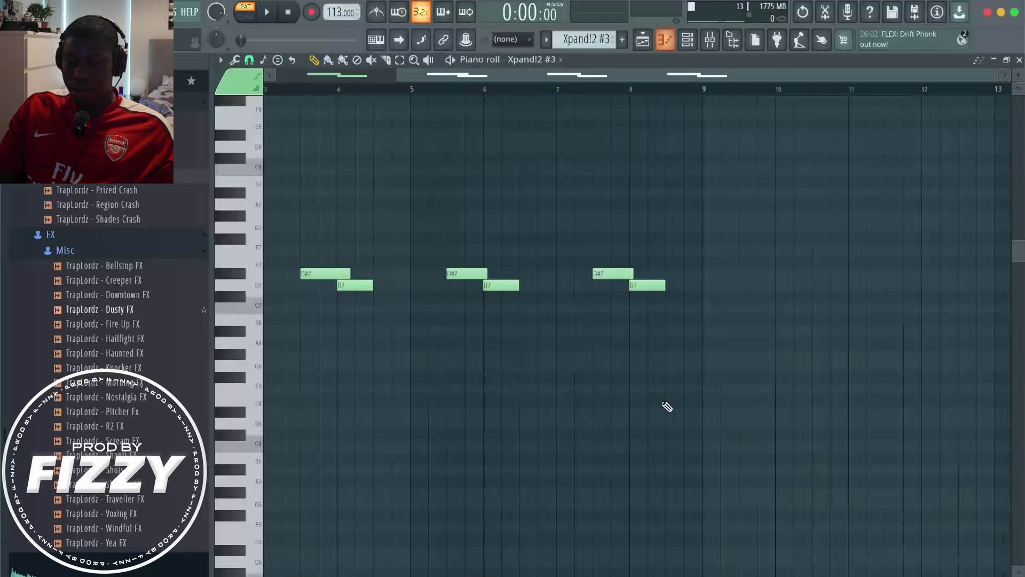
key("space")
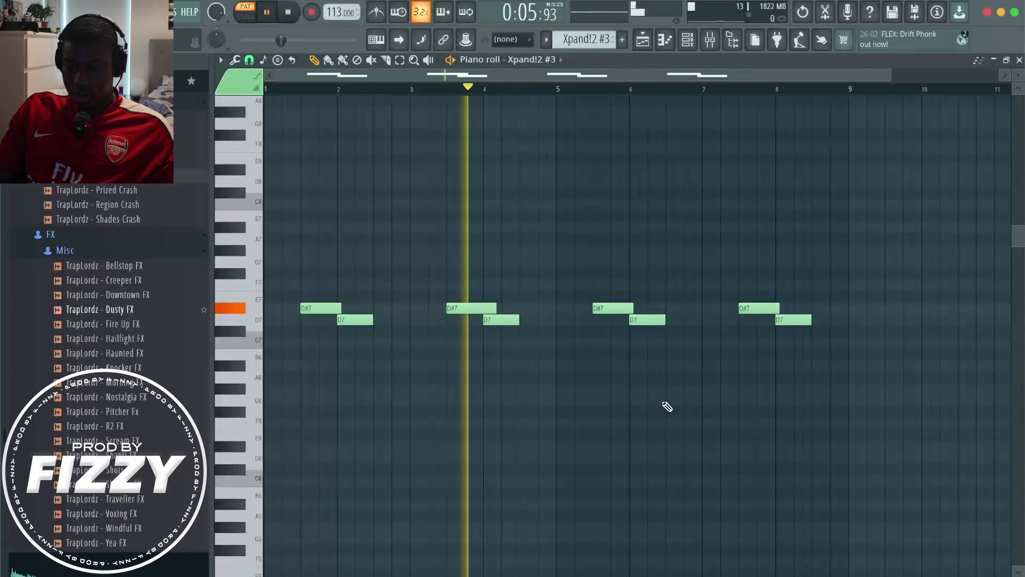
key("space")
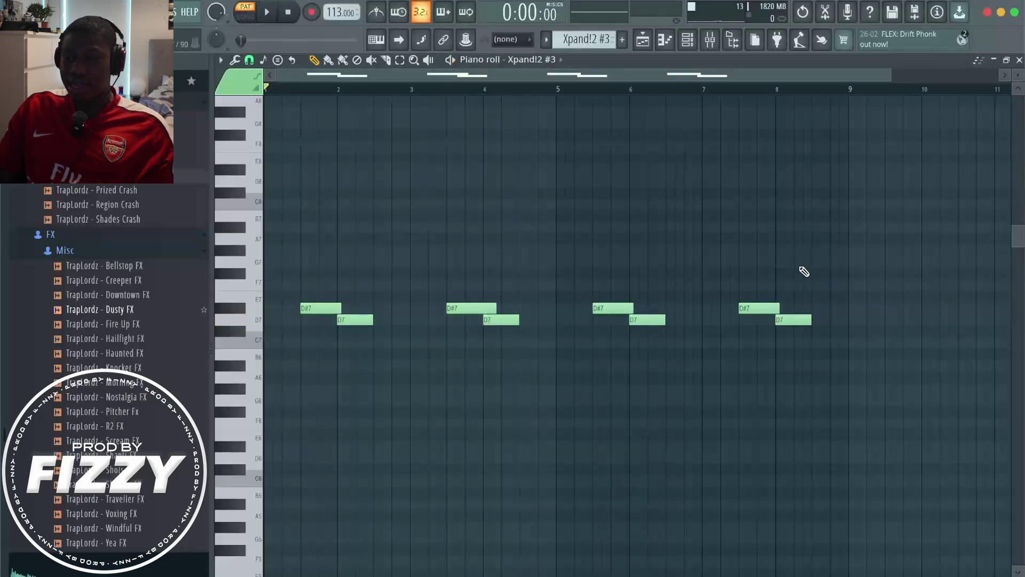
left_click(1019, 60)
Open the RARE_AMP_LogDrum_oneshot_mood_C pattern from Track 8, audition its C6 hits, and return to the playlist
double_click(665, 508)
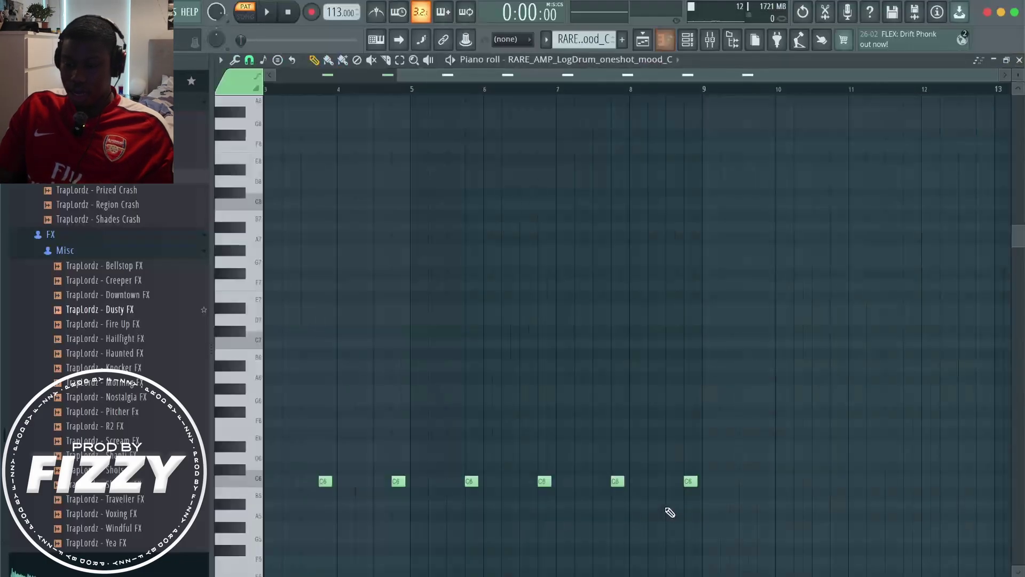
key("space")
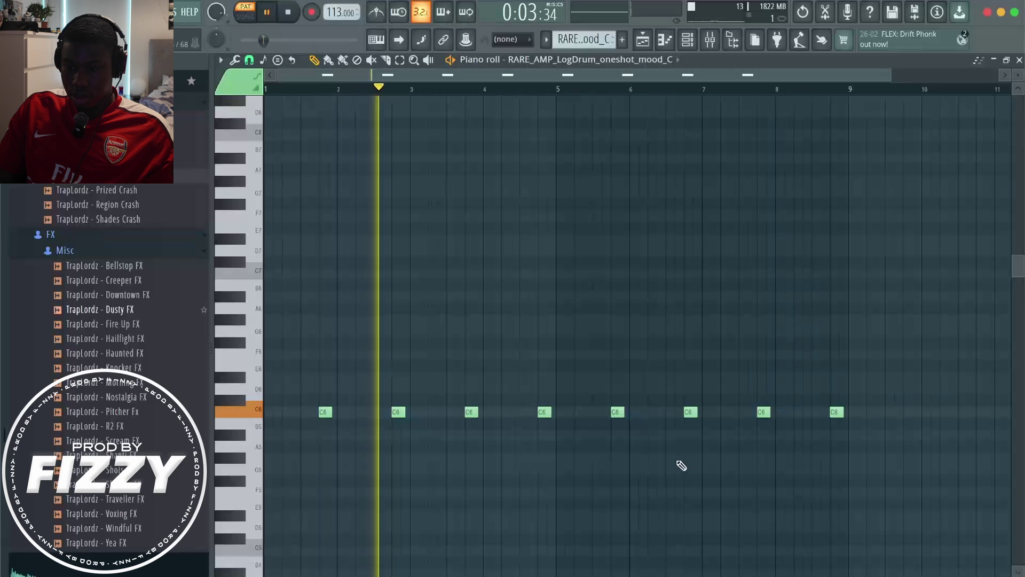
key("space")
left_click(1017, 60)
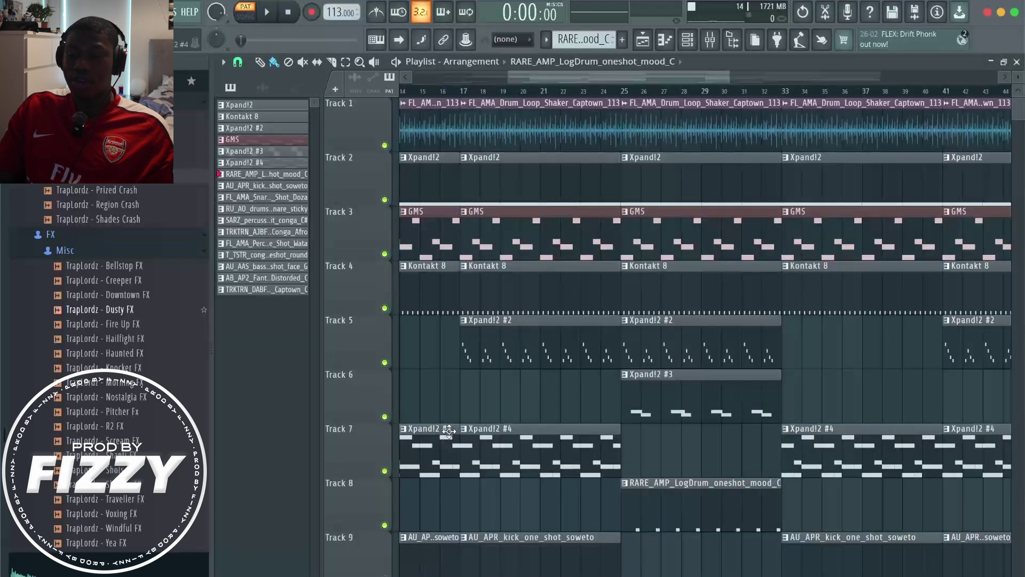
Play the selected bars 17 to 33 in song mode with the drums muted, unmuting Track 6 during playback
scroll(755, 119, "down", 5)
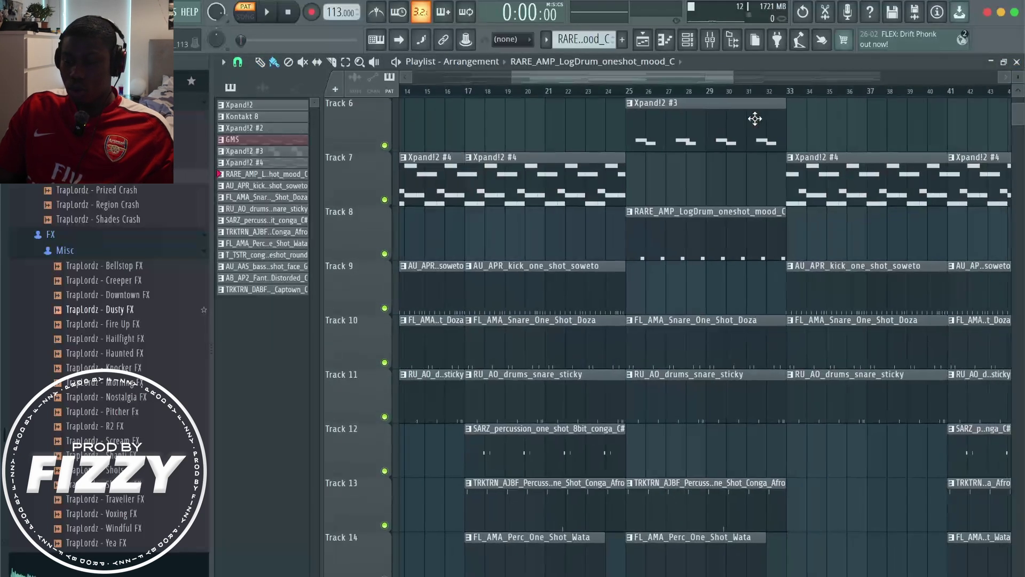
scroll(755, 119, "right", 4)
scroll(755, 118, "up", 3)
scroll(755, 118, "down", 3)
scroll(755, 118, "down", 1)
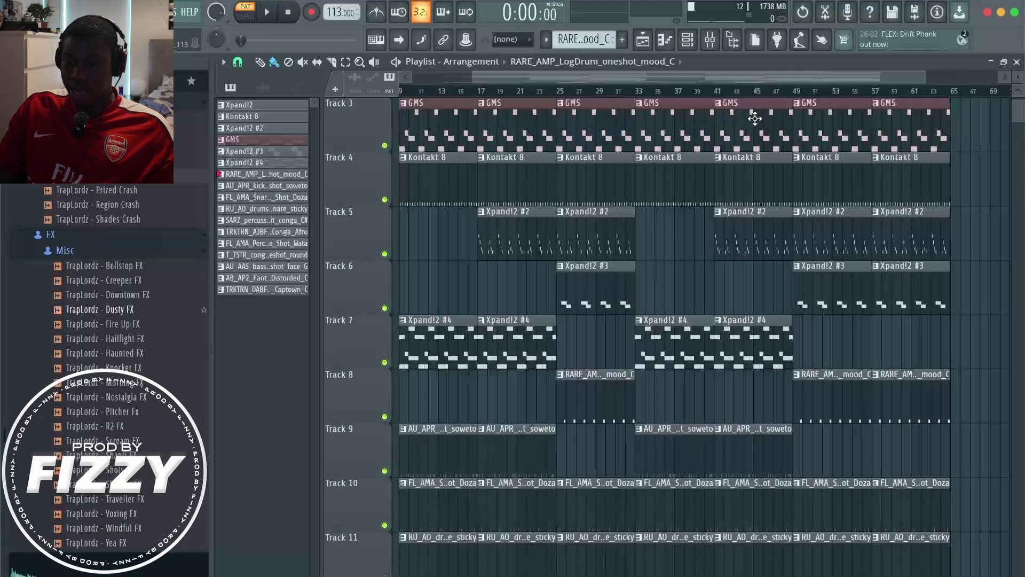
scroll(755, 118, "left", 2)
scroll(720, 128, "up", 2)
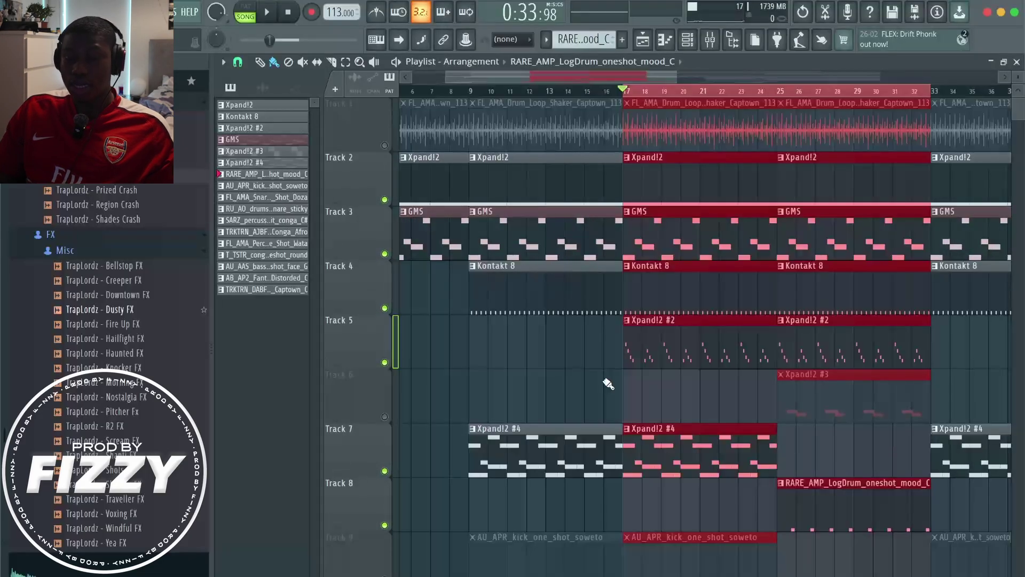
key("space")
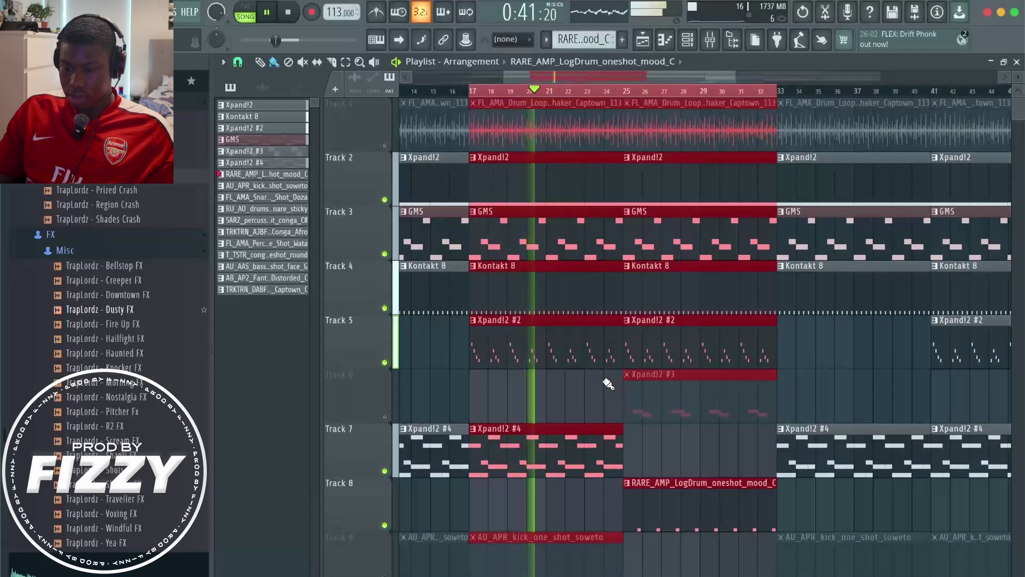
left_click(385, 416)
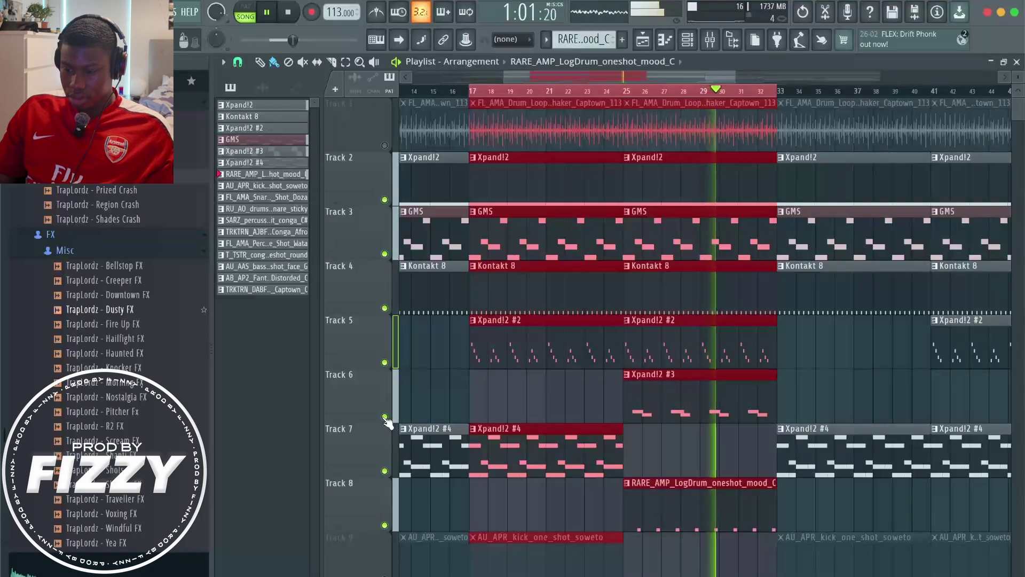
key("space")
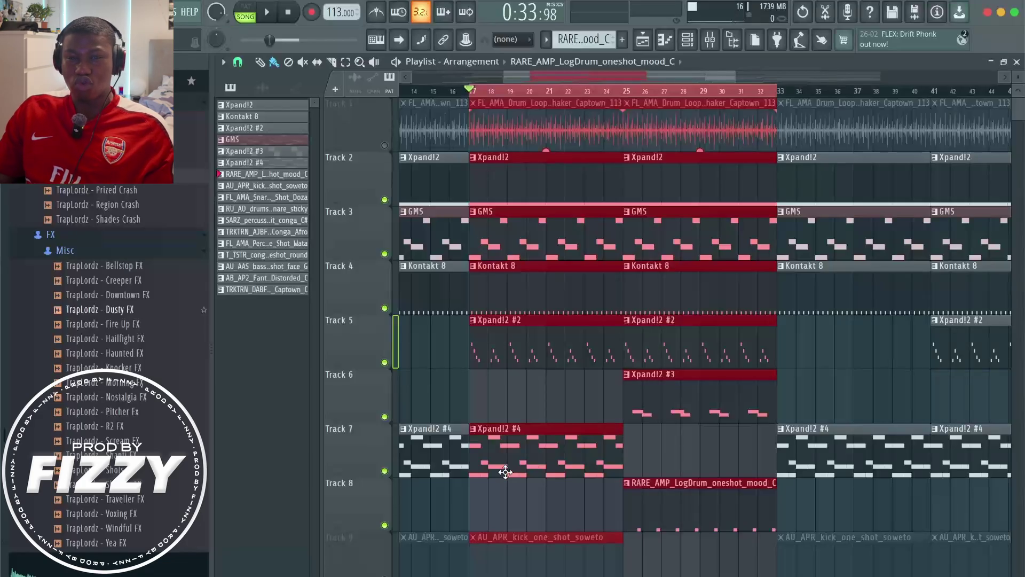
Solo the FL_AMA_Drum_Loop_Shaker_Captown loop on Track 1 and listen to it from bar 17
scroll(644, 523, "down", 5)
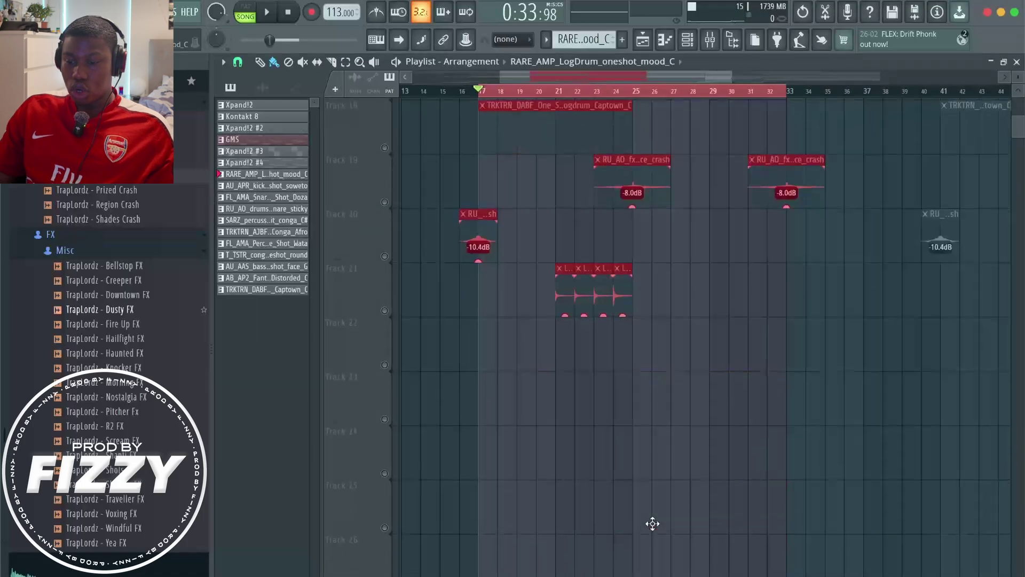
scroll(652, 524, "down", 2)
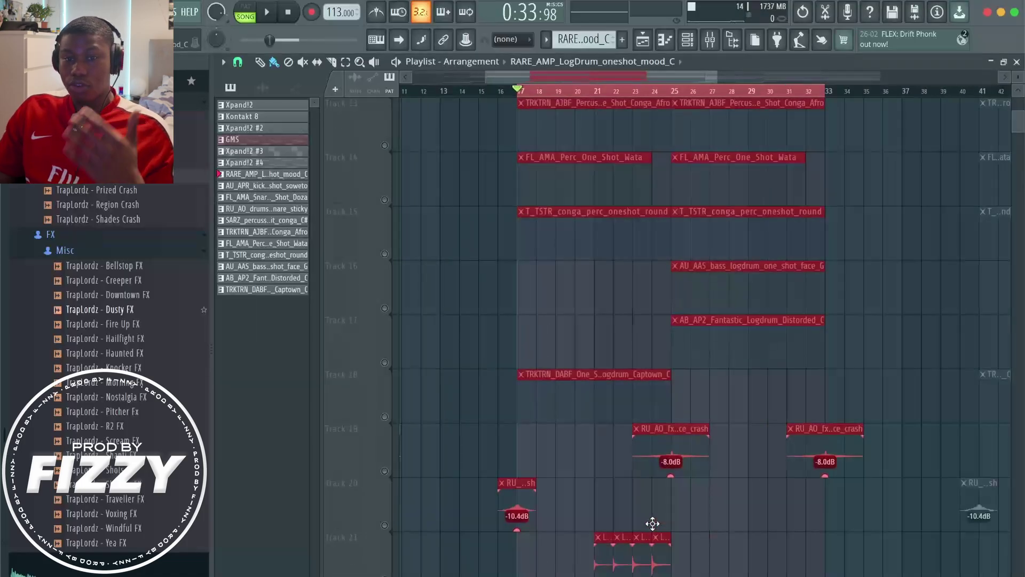
scroll(653, 523, "up", 8)
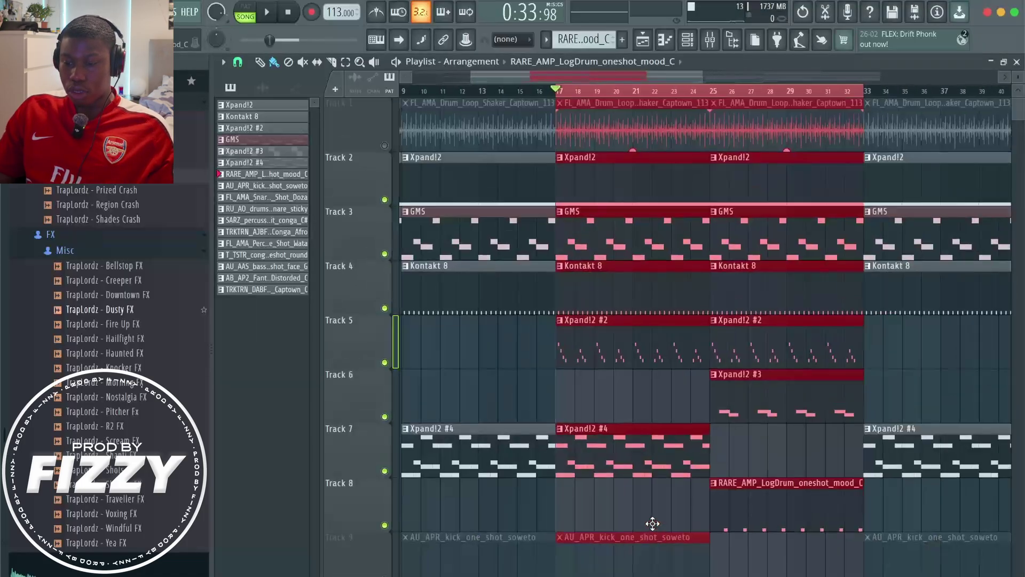
left_click(384, 145, "ctrl")
key("space")
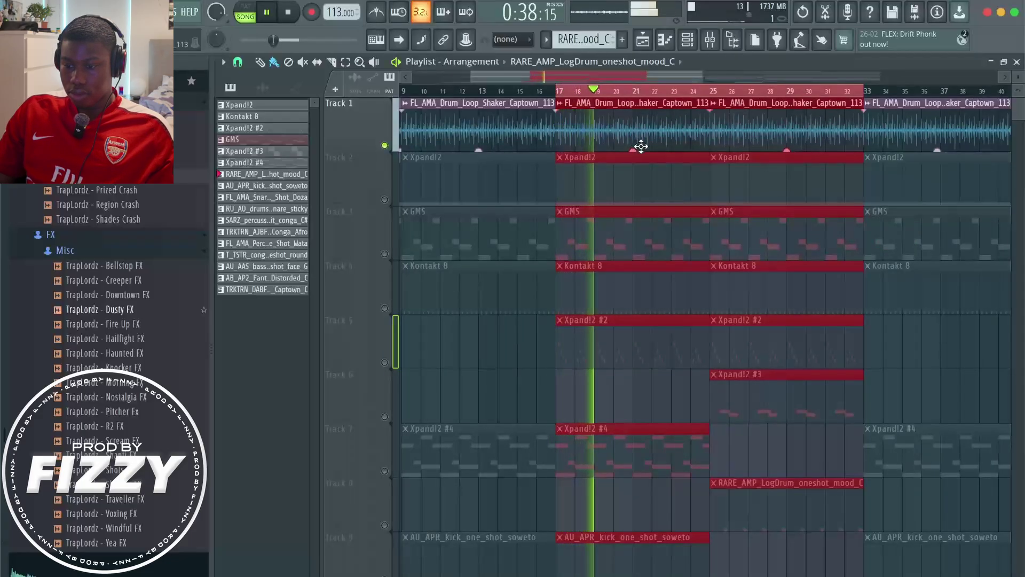
key("space")
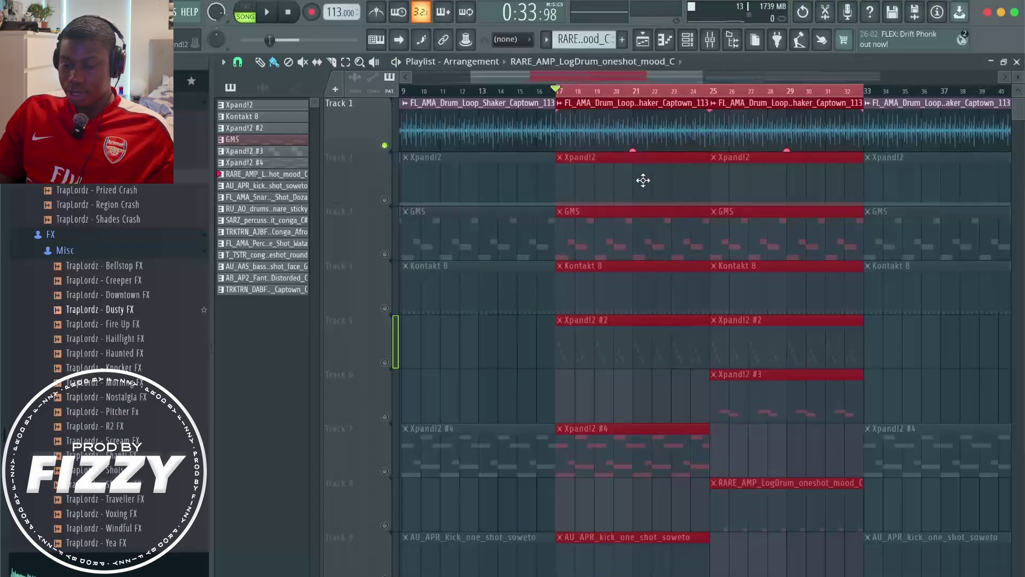
Solo and play the AU_APR_kick_one_shot_soweto pattern on Track 9, view its notes in the piano roll, and return to the playlist
scroll(643, 180, "down", 6)
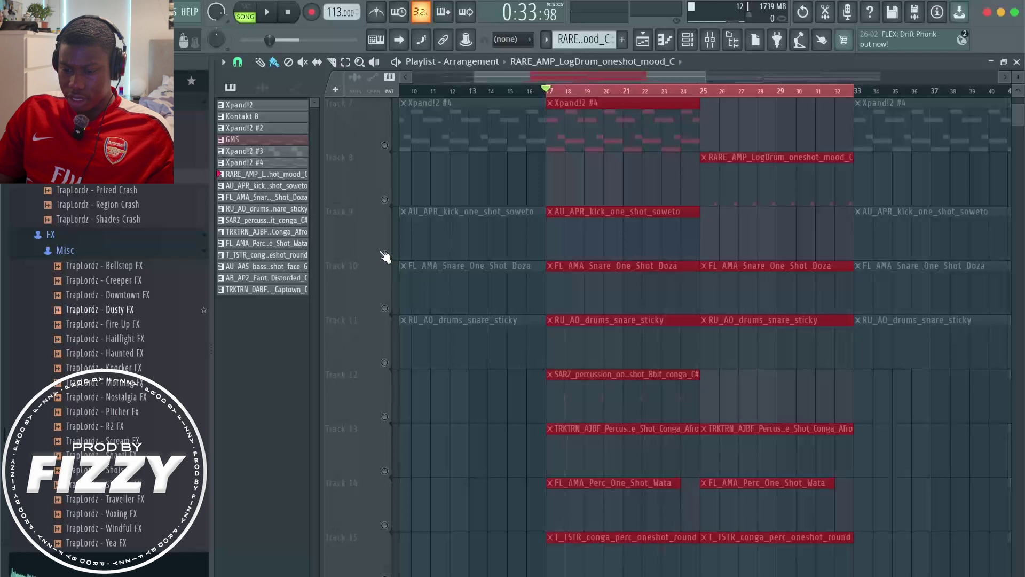
key("space")
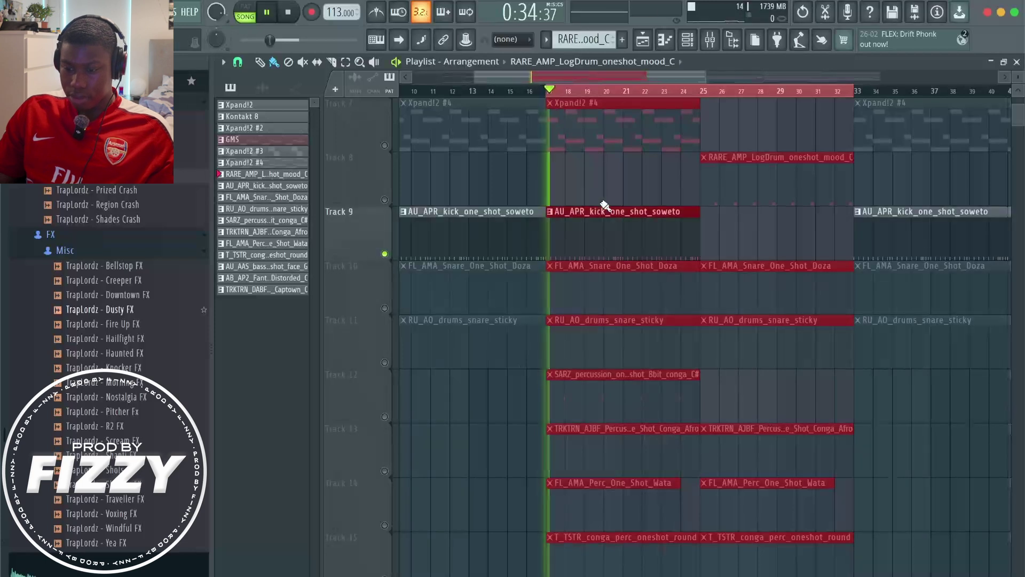
double_click(619, 222)
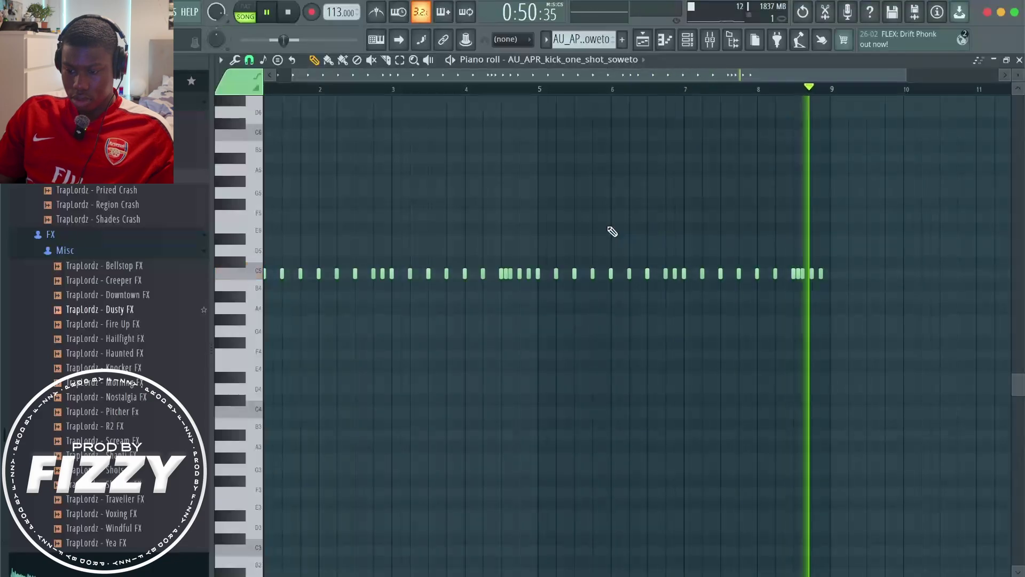
key("space")
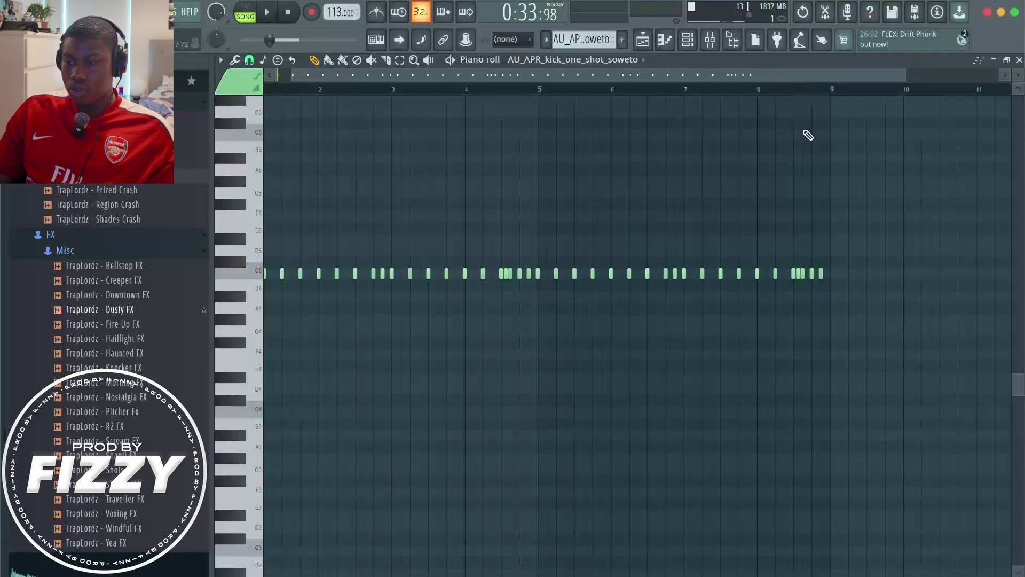
left_click(1019, 60)
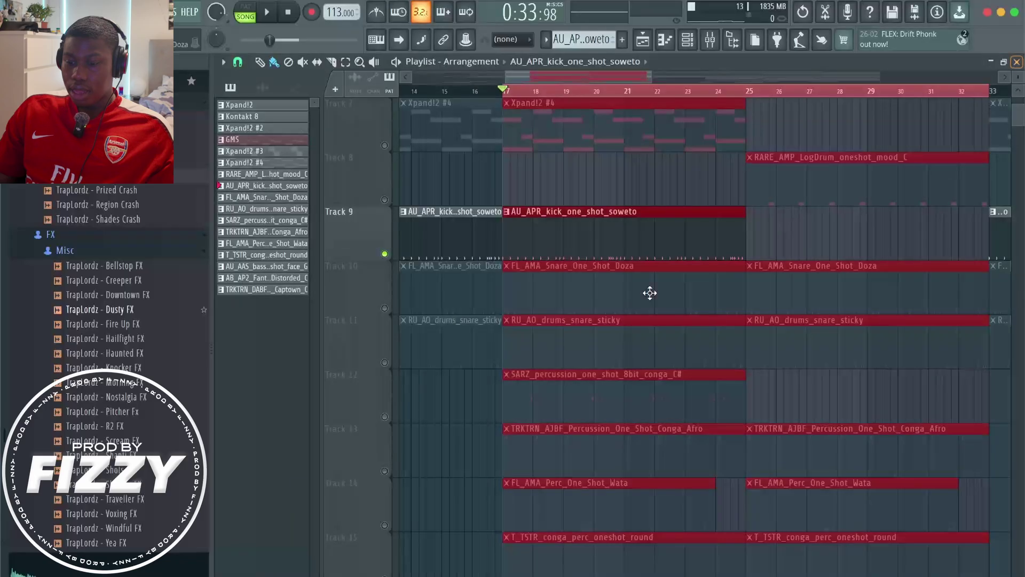
Solo the FL_AMA_Snare_One_Shot_Doza pattern on Track 10, play it in the piano roll, and return to the playlist
left_click(392, 312)
double_click(546, 306)
key("space")
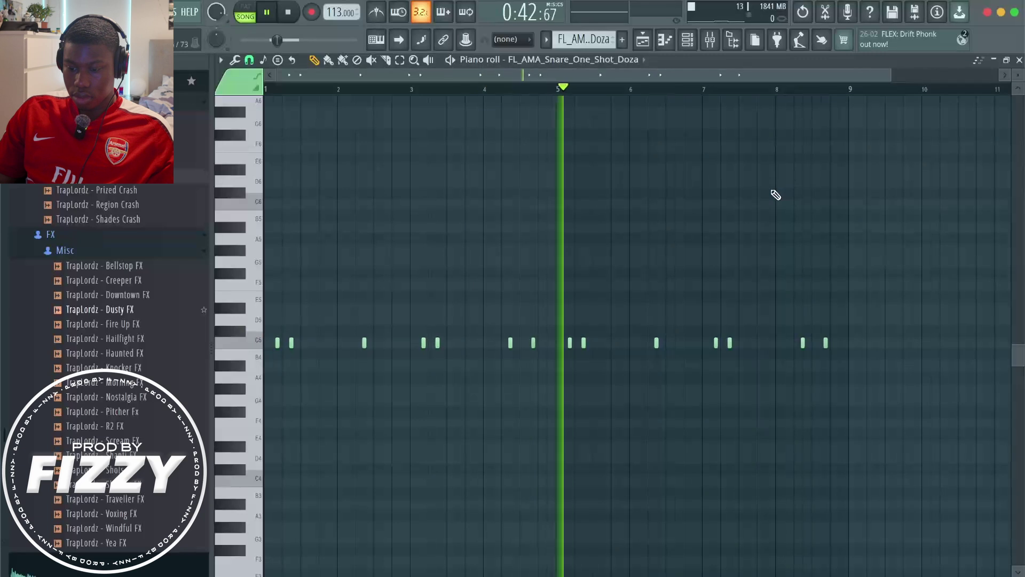
key("space")
left_click(1019, 60)
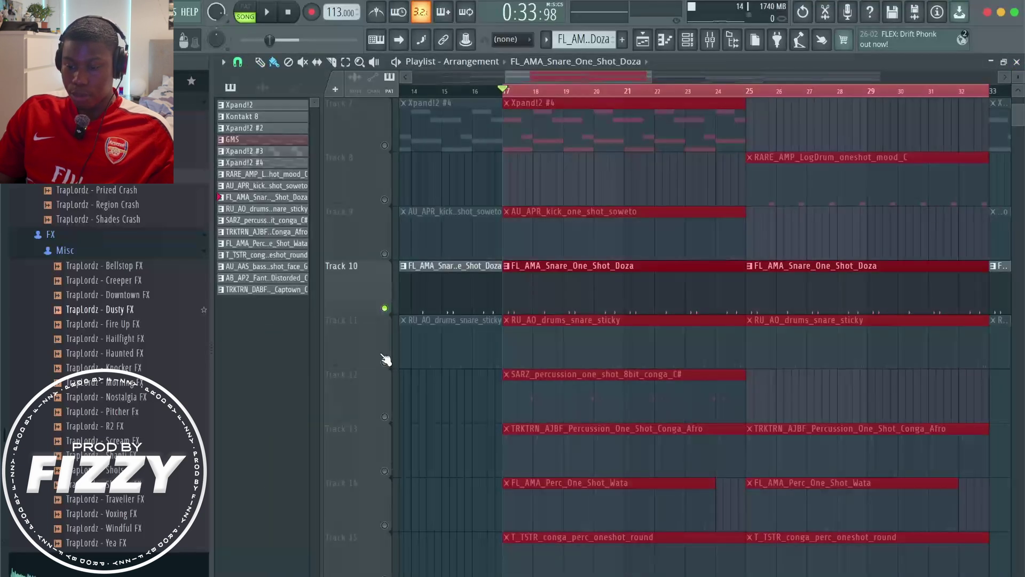
Audition the RU_AO_drums_snare_sticky pattern from Track 11 and the SARZ_percussion_one_shot_8bit_conga_C# pattern from Track 12 in the piano roll
double_click(532, 344)
key("space")
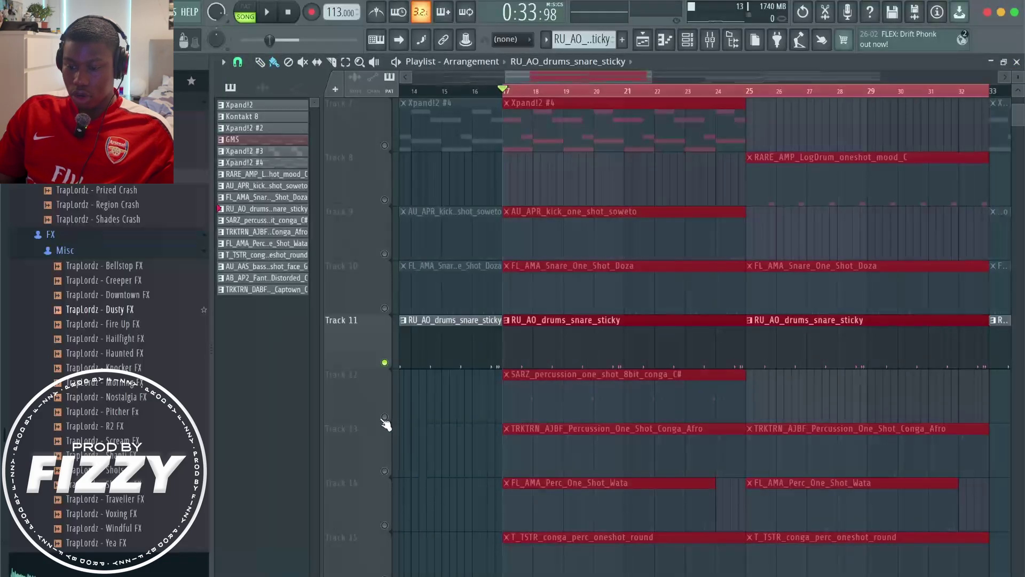
left_click(385, 417)
double_click(576, 401)
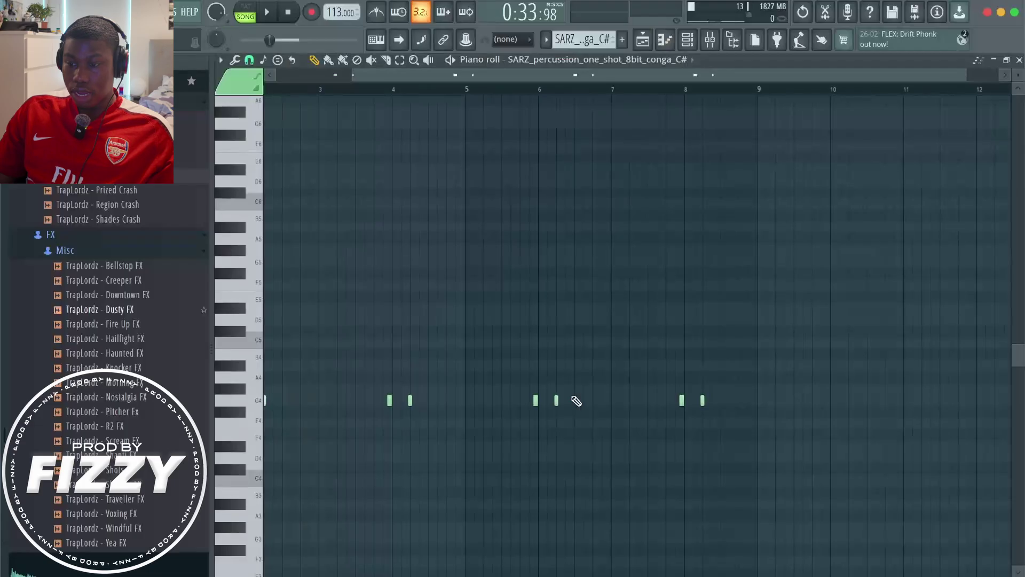
key("space")
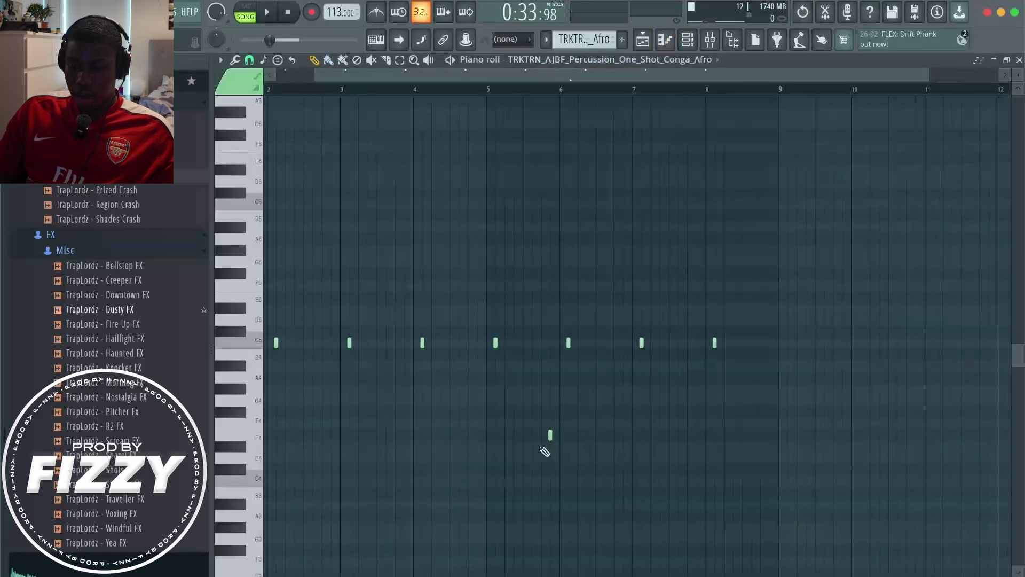
Play the TRKTRN_AJBF_Percussion_One_Shot_Conga_Afro pattern in the piano roll, look over its notes, and return to the playlist
key("space")
scroll(545, 451, "down", 1)
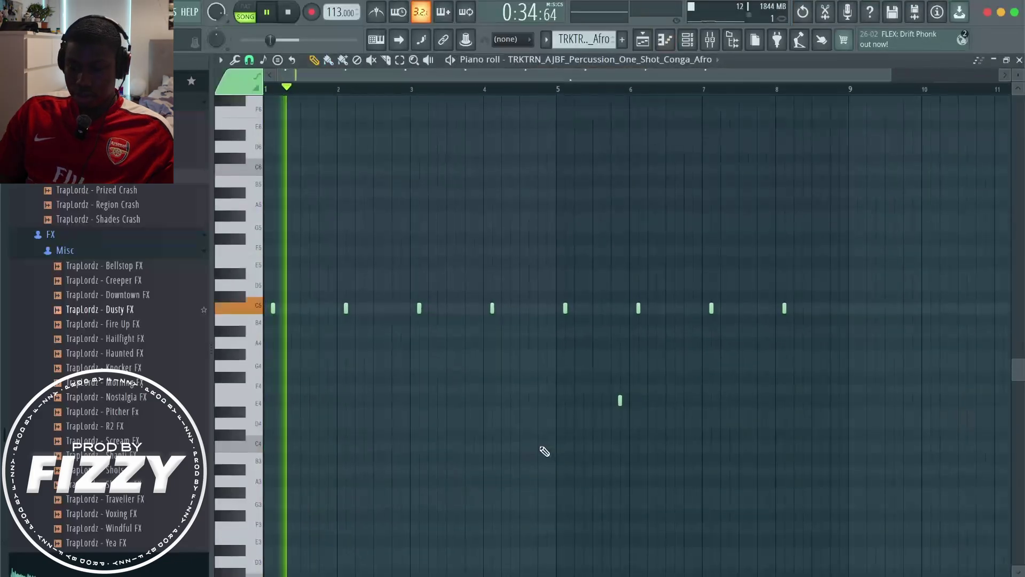
scroll(545, 451, "down", 2)
scroll(545, 451, "down", 1)
scroll(544, 451, "up", 6)
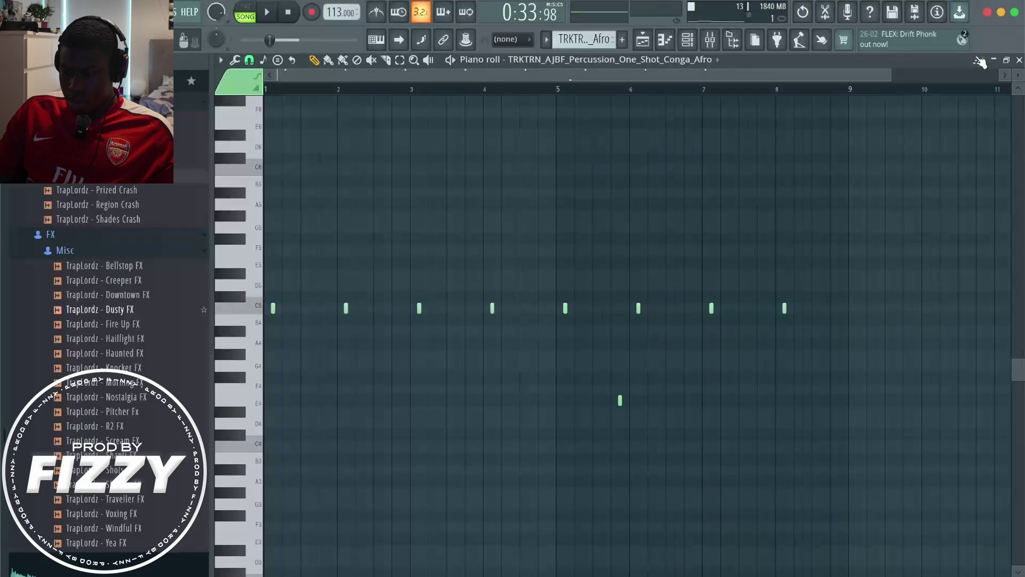
left_click(1019, 60)
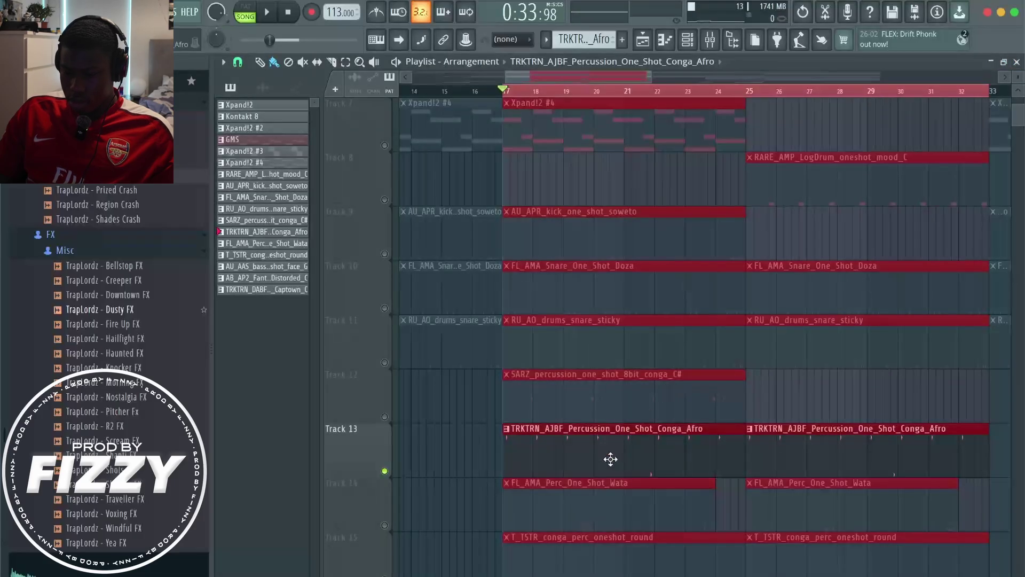
Inspect the Conga_Afro channel's sampler settings from the channel rack, close them, and reopen its pattern from Track 13
left_click(688, 40)
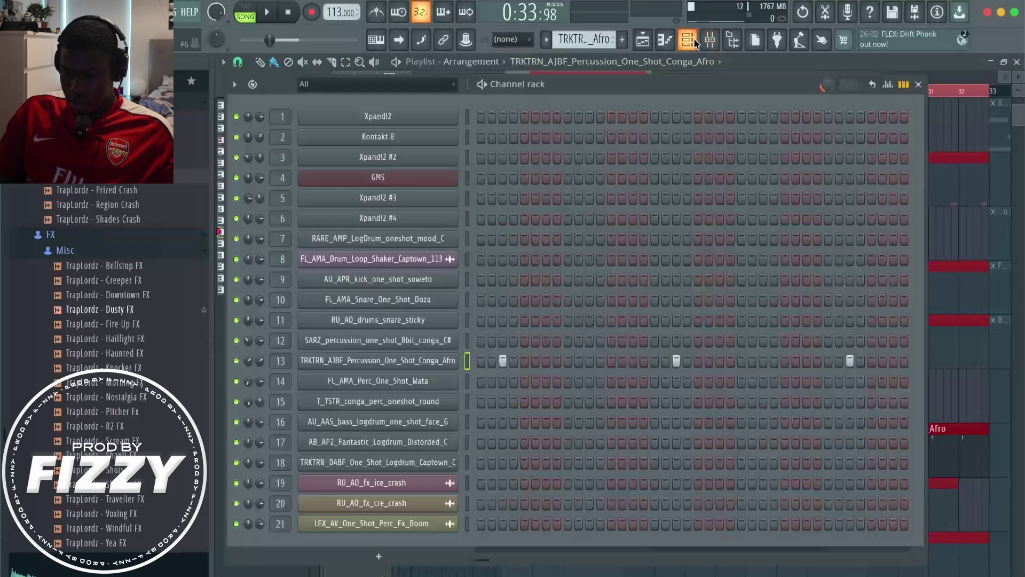
left_click(453, 365)
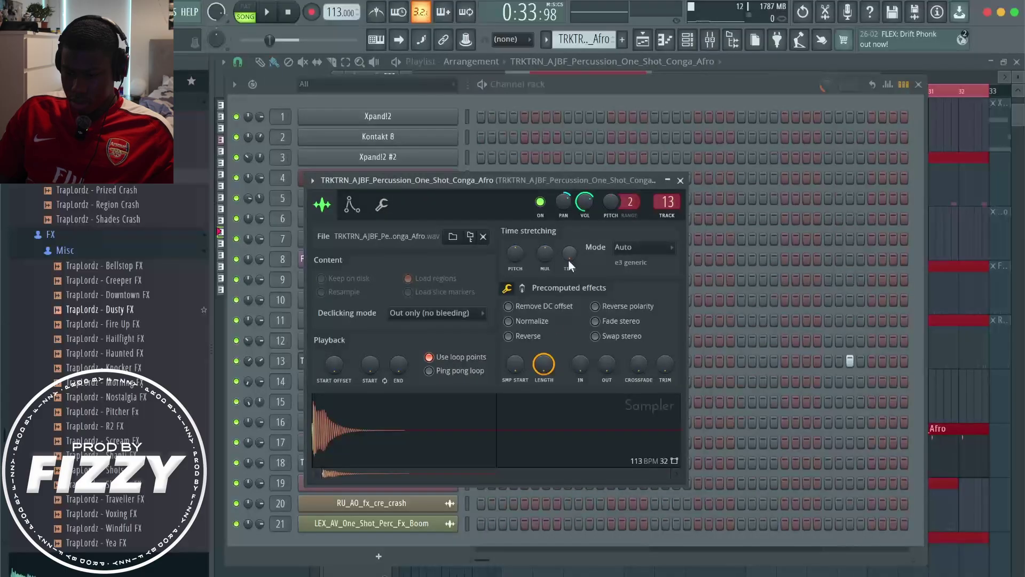
left_click(680, 180)
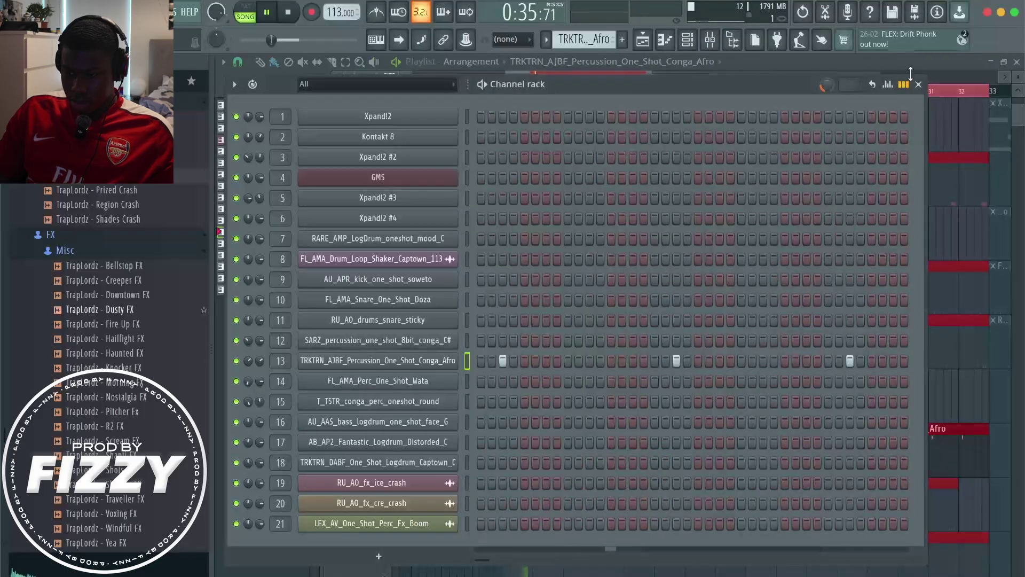
left_click(917, 83)
double_click(655, 448)
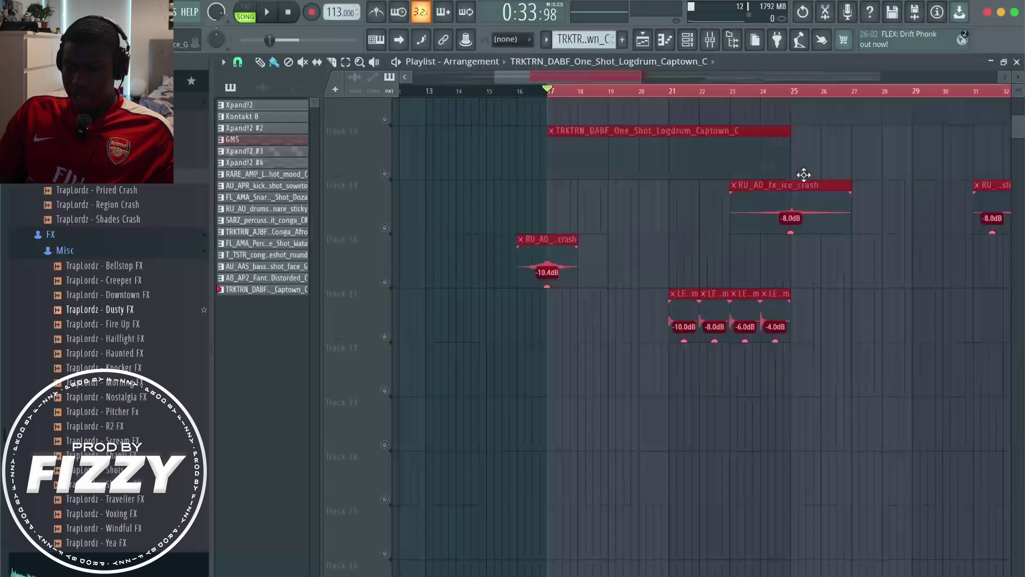
Solo and audition the RU_AO_fx_ice_crash clips on Track 19, and solo the boom effects on Track 21
scroll(803, 175, "down", 1)
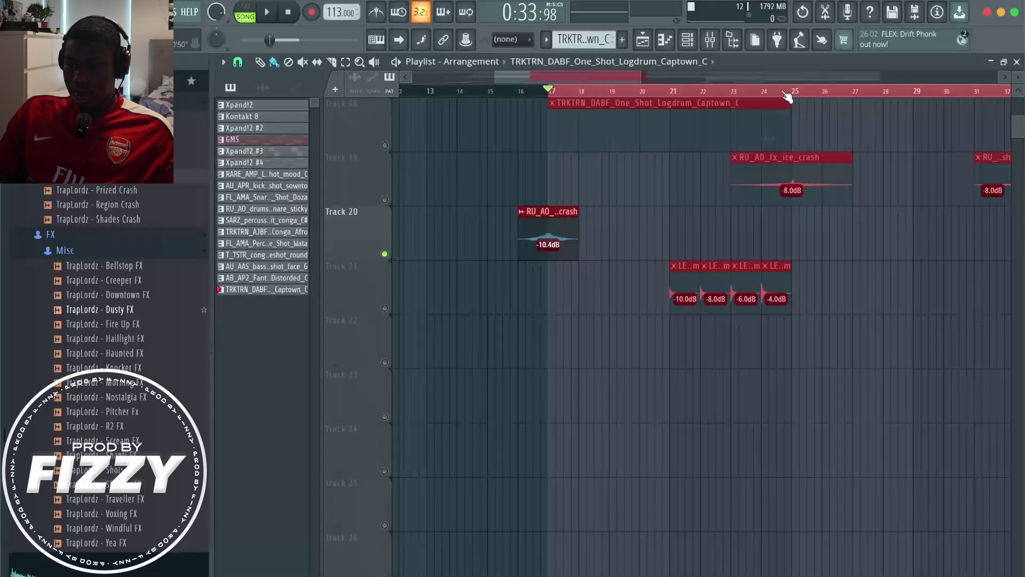
right_click(385, 201)
key("space")
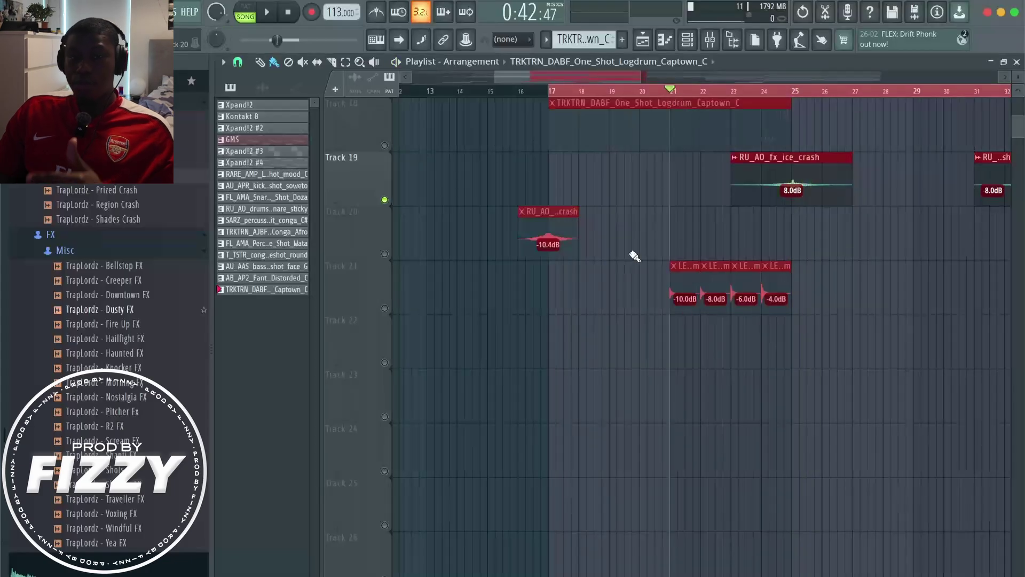
right_click(384, 309)
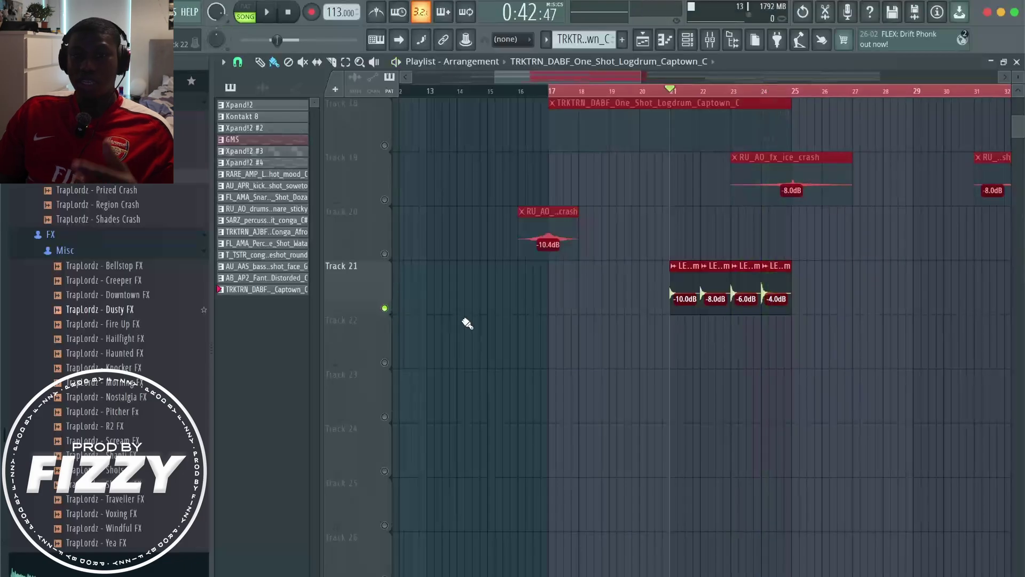
Play the combined drum and effects tracks from bar 17 with the melodies and log drums muted, reviewing their clips during playback
scroll(467, 323, "up", 5)
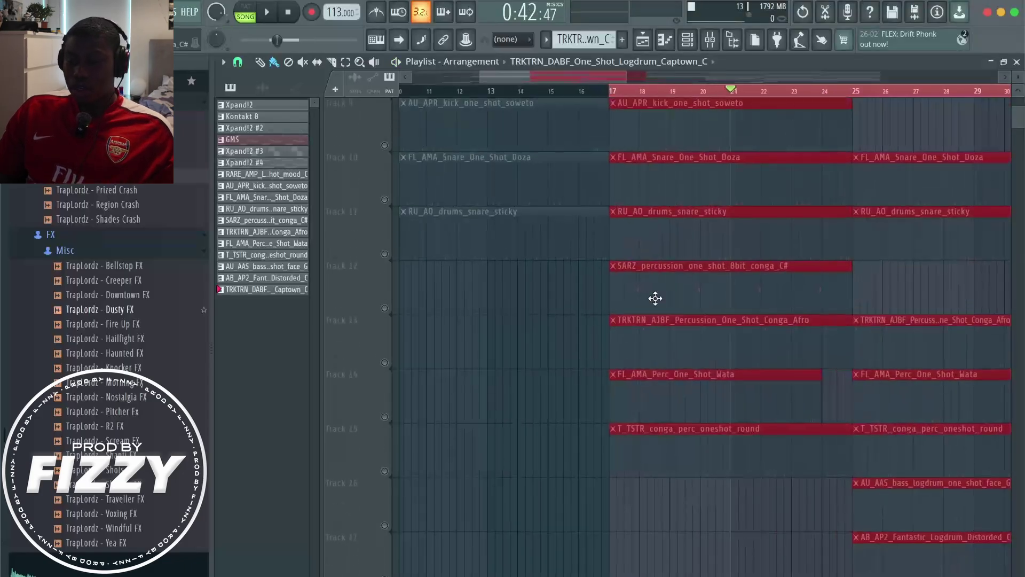
scroll(655, 298, "down", 4)
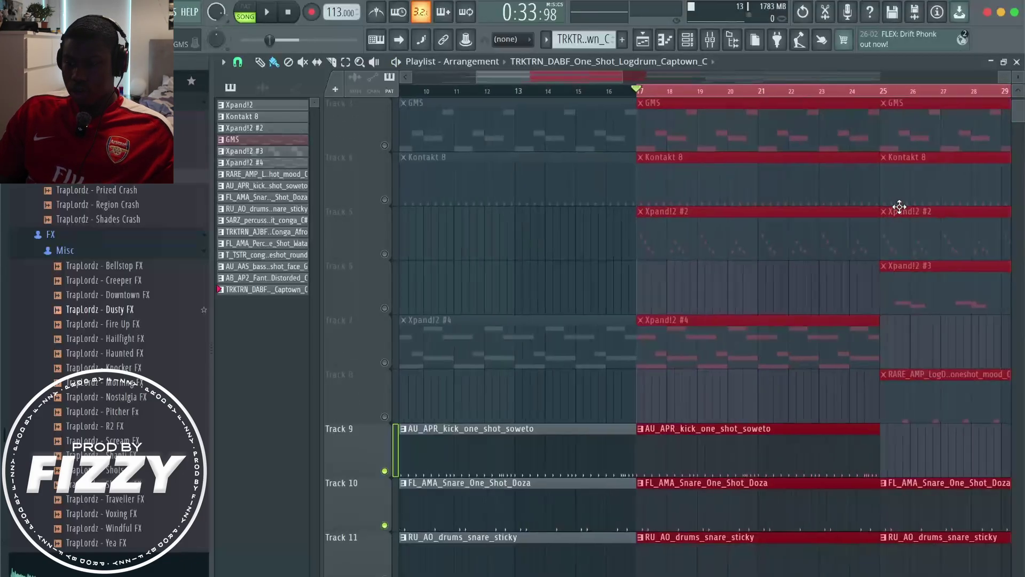
scroll(897, 206, "up", 2)
scroll(902, 208, "down", 4)
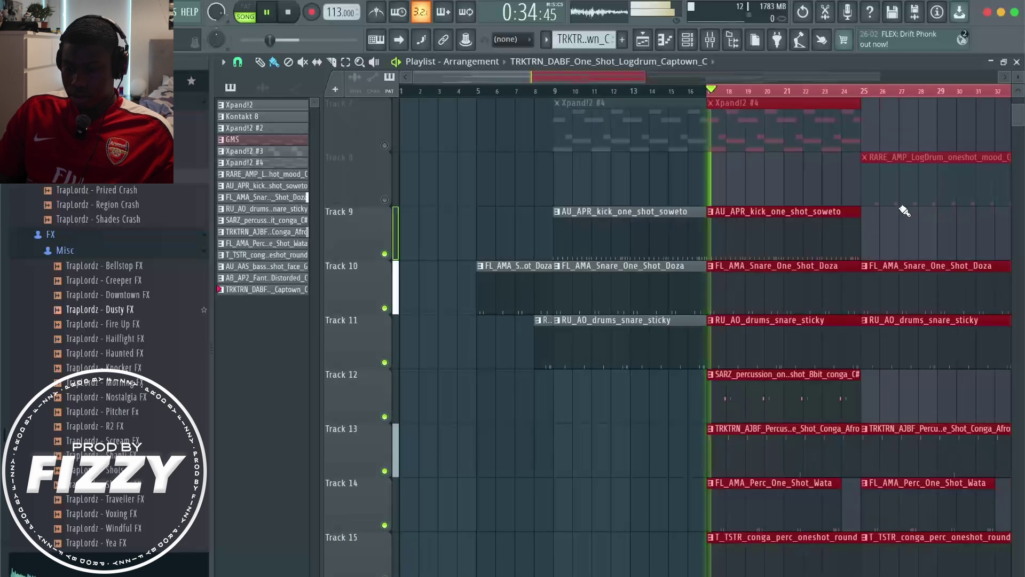
scroll(904, 210, "right", 3)
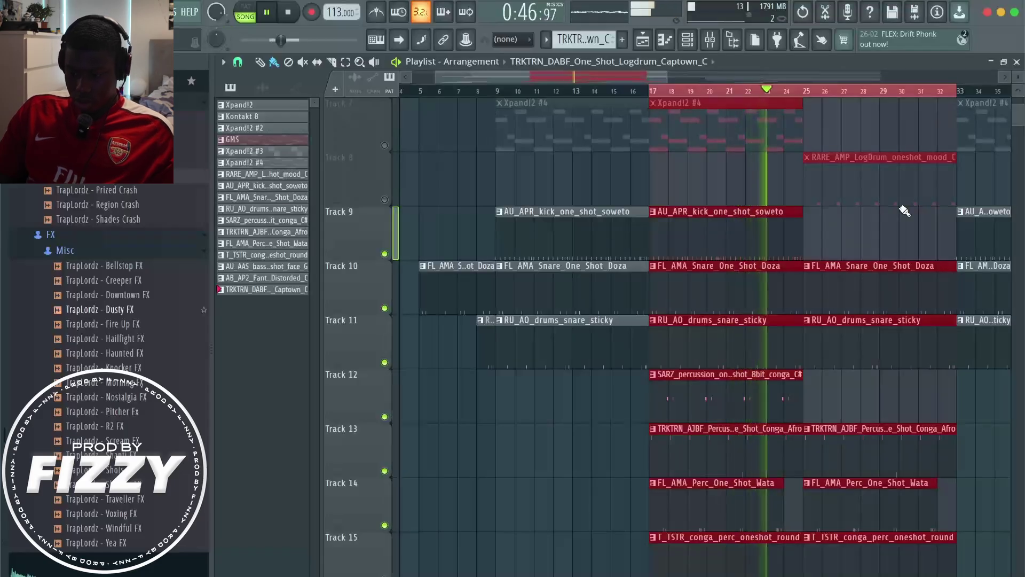
scroll(903, 211, "down", 5)
scroll(876, 219, "up", 1)
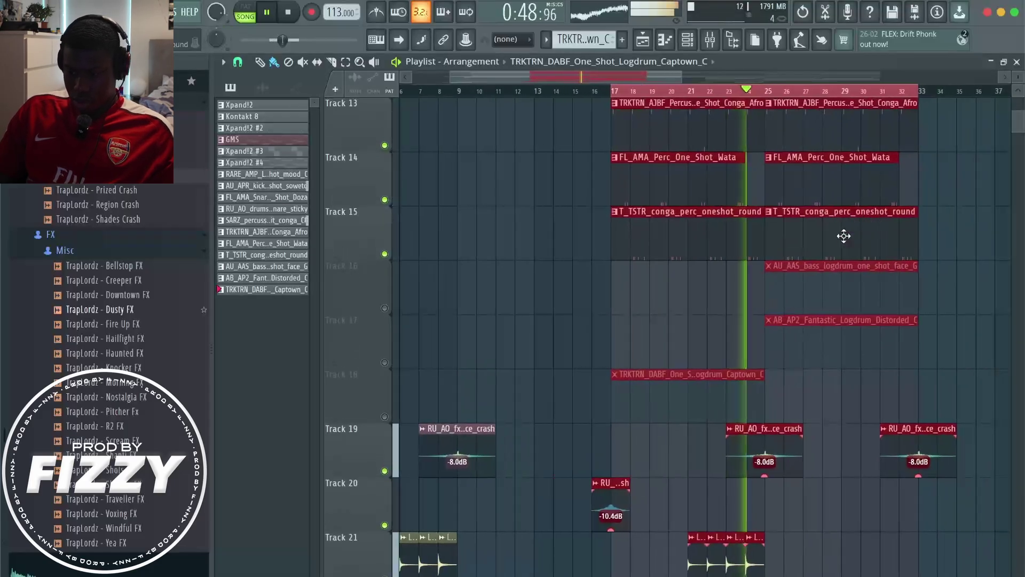
scroll(849, 234, "up", 6)
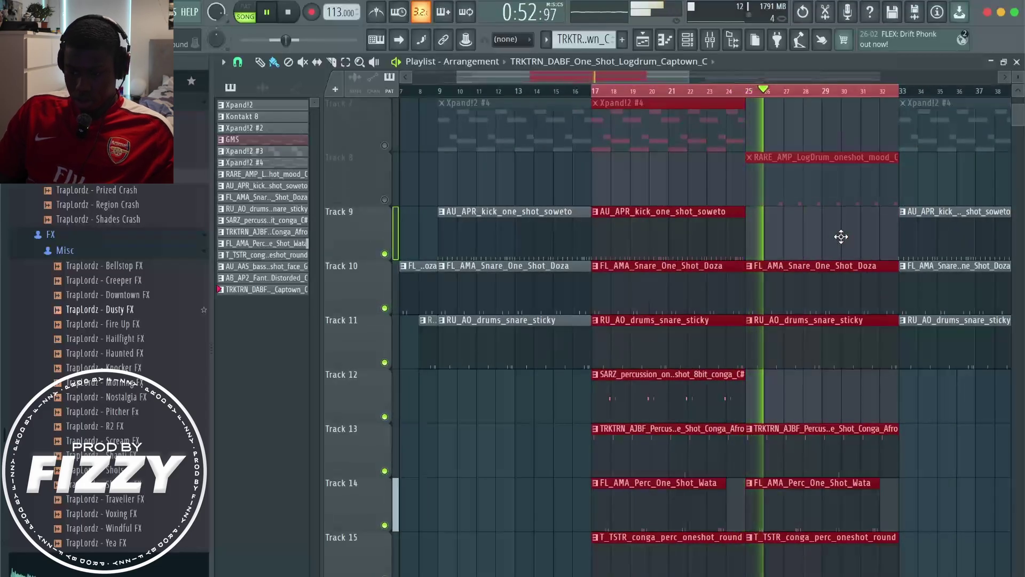
scroll(841, 237, "down", 3)
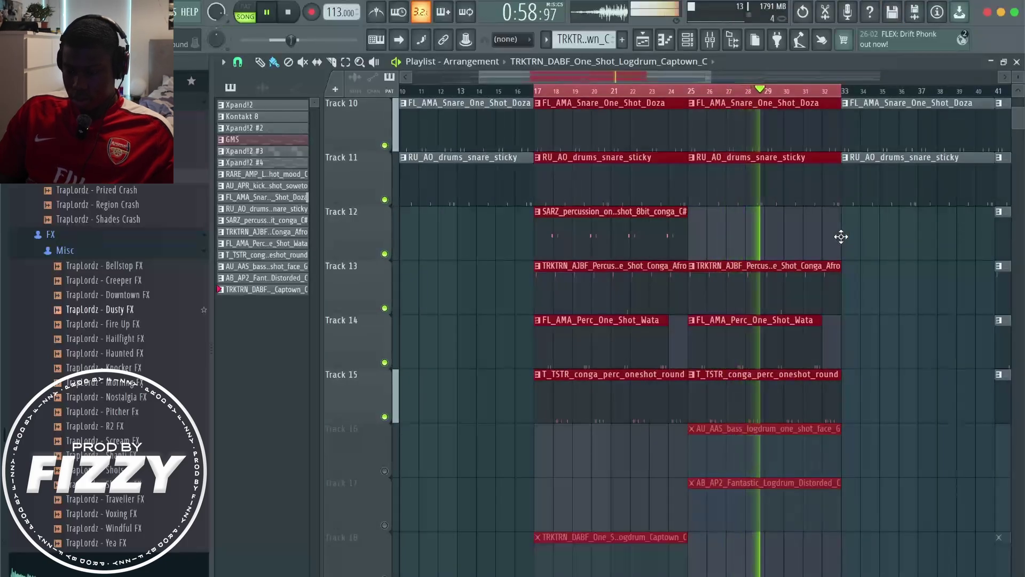
Solo the TRKTRN_DABF_One_Shot_Logdrum_Captown_C pattern on Track 18 and play it from bar 3 in the piano roll
right_click(384, 576)
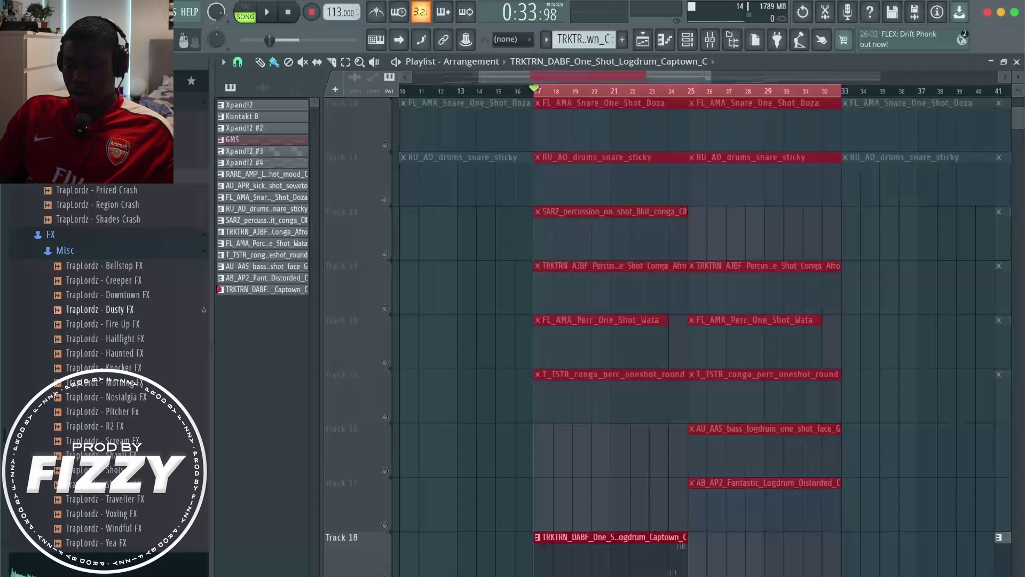
double_click(575, 568)
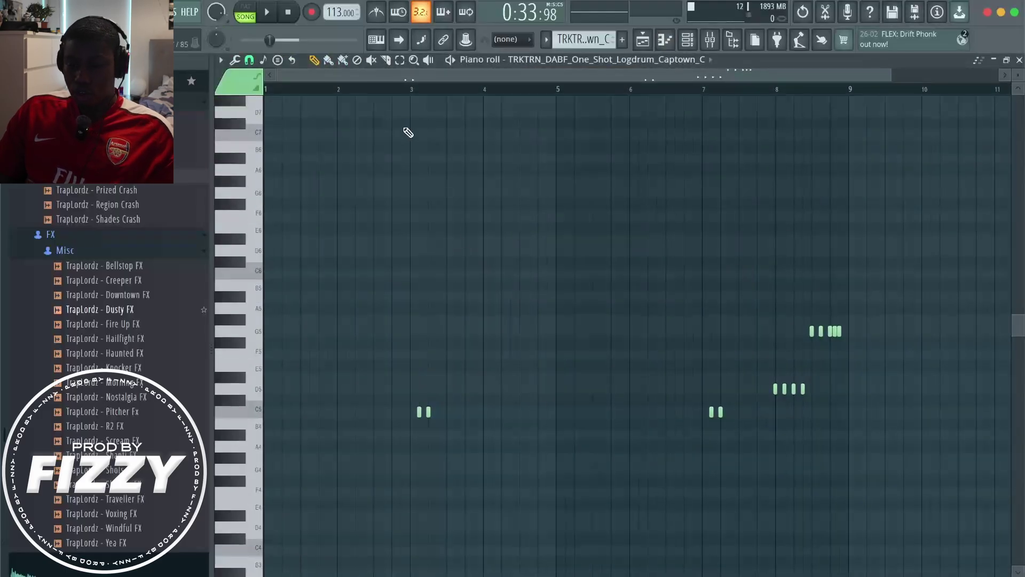
left_click(411, 90)
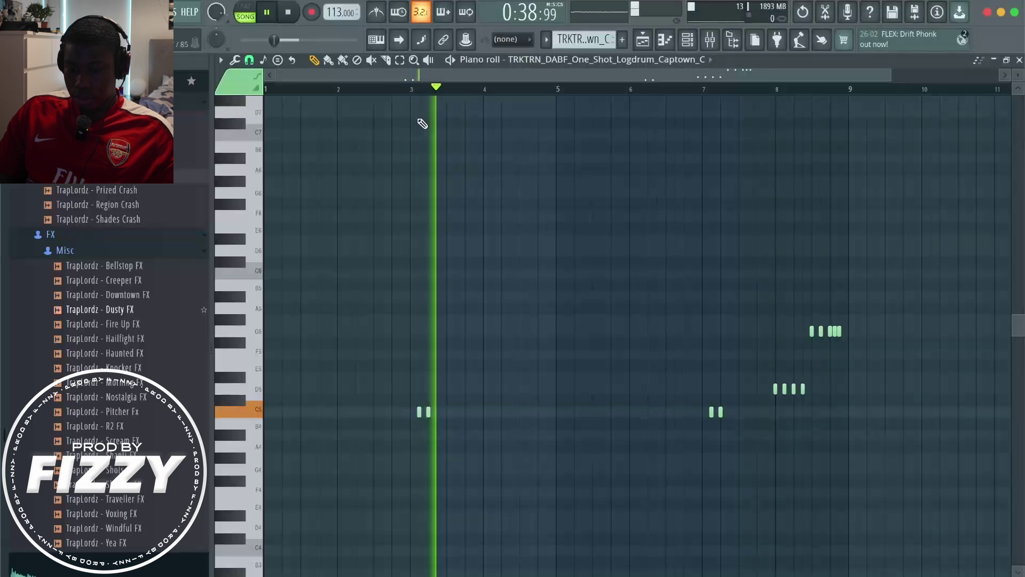
key("space")
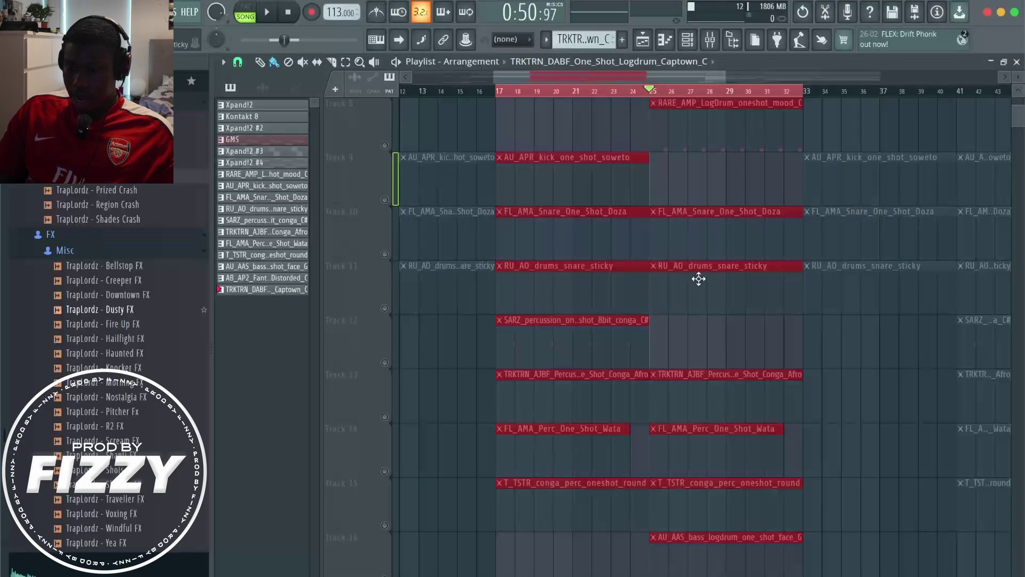
Solo the AB_AP2_Fantastic_Logdrum_Distorted_C pattern on Track 17 and play it in the piano roll
scroll(698, 278, "down", 4)
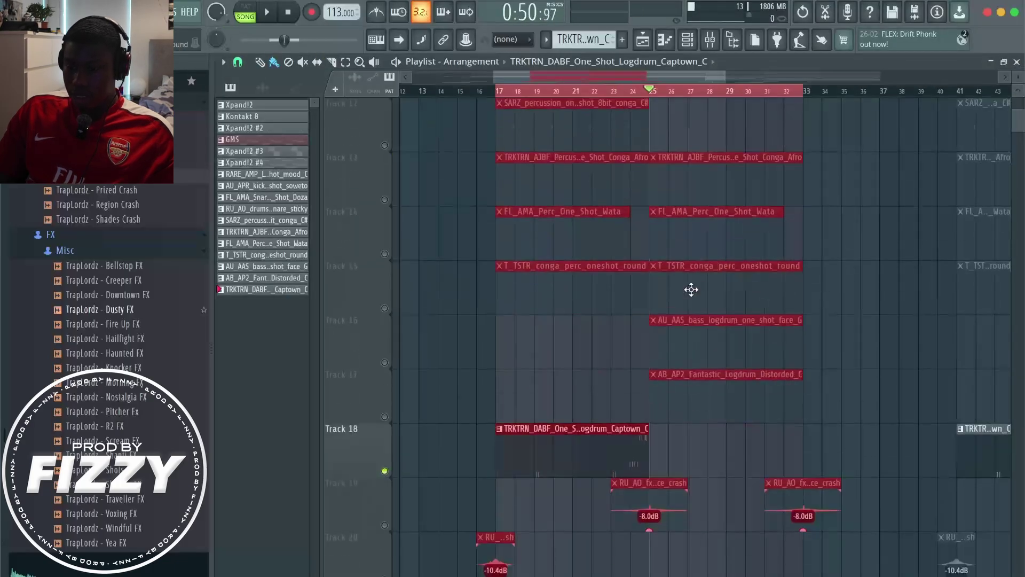
left_click(390, 421)
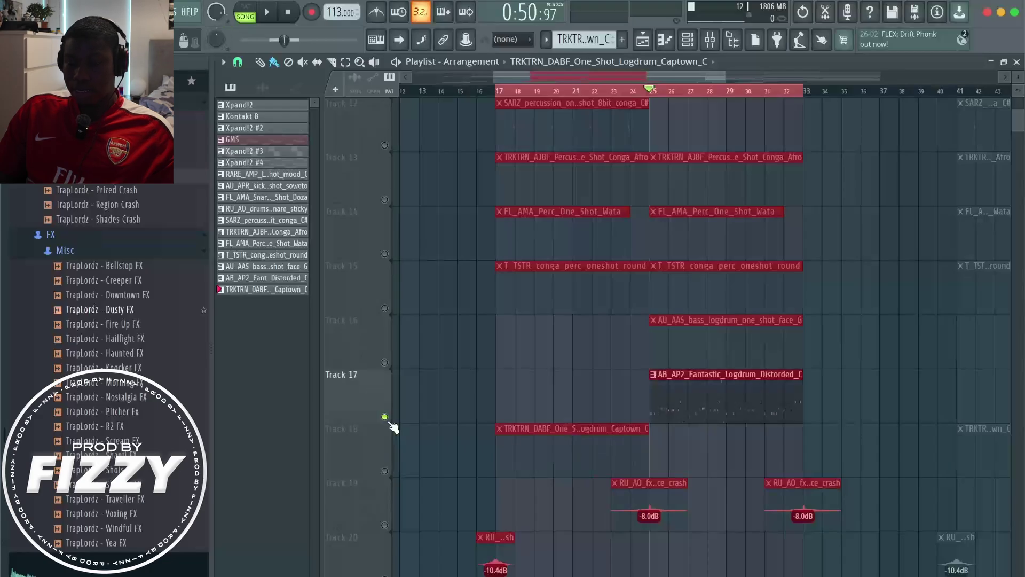
double_click(698, 414)
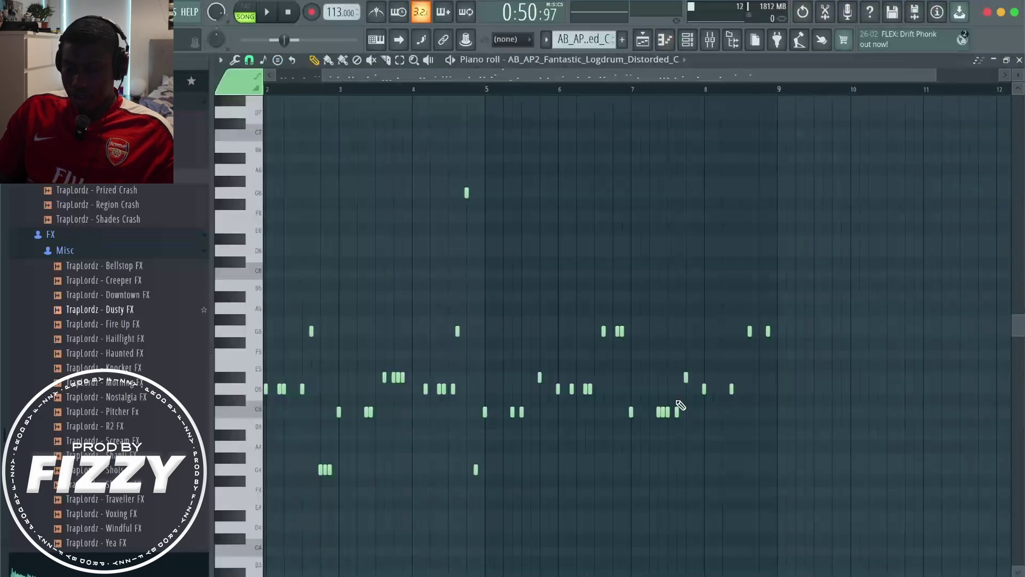
scroll(681, 406, "up", 4)
key("space")
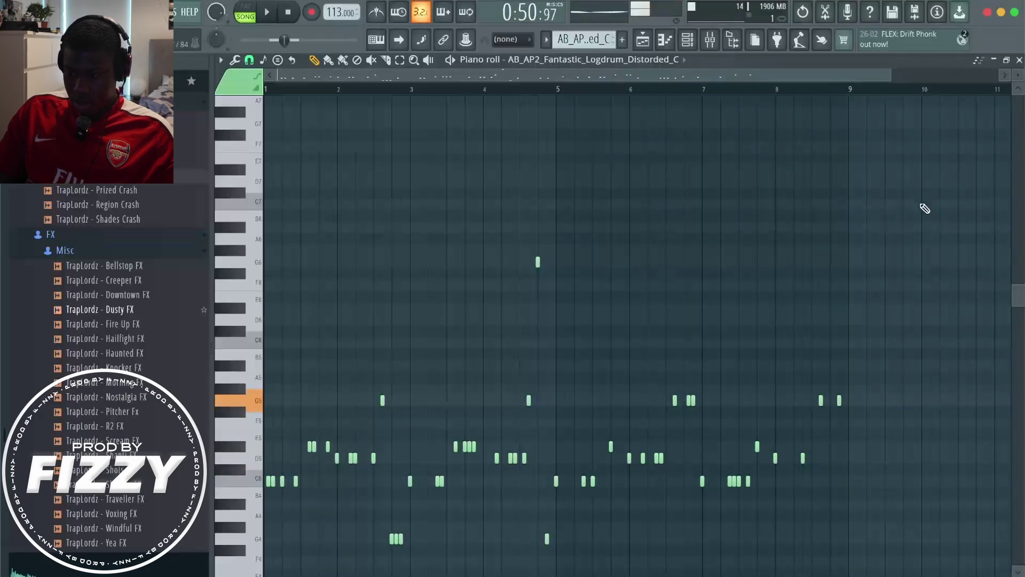
Solo the AU_AAS_bass_logdrum_one_shot_face_G pattern on Track 16 and open it in the piano roll
left_click(1019, 61)
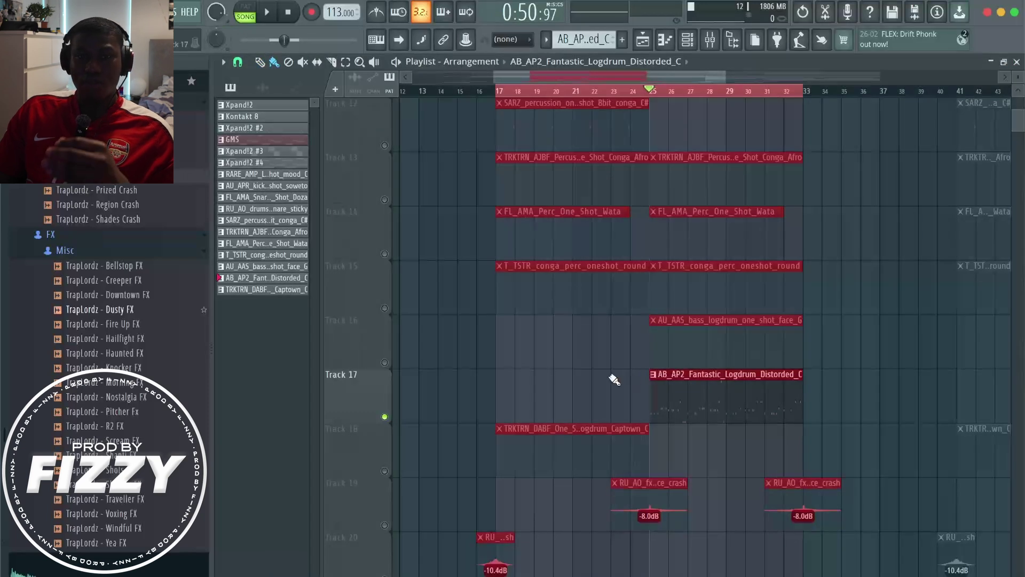
left_click(385, 363)
double_click(709, 356)
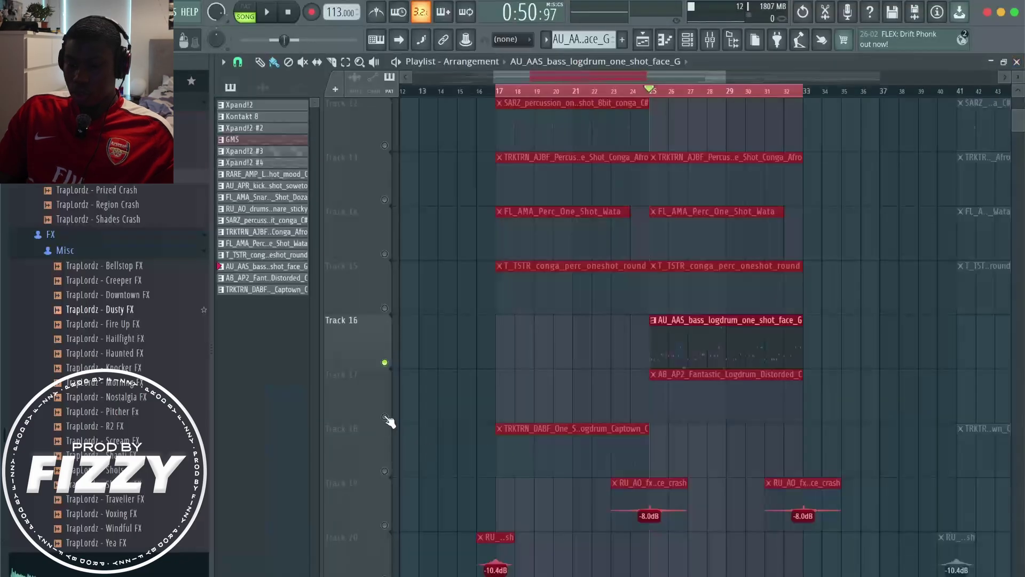
Unmute Track 17 alongside Track 16 and play the two log drum patterns together from bar 25
left_click(385, 418)
key("space")
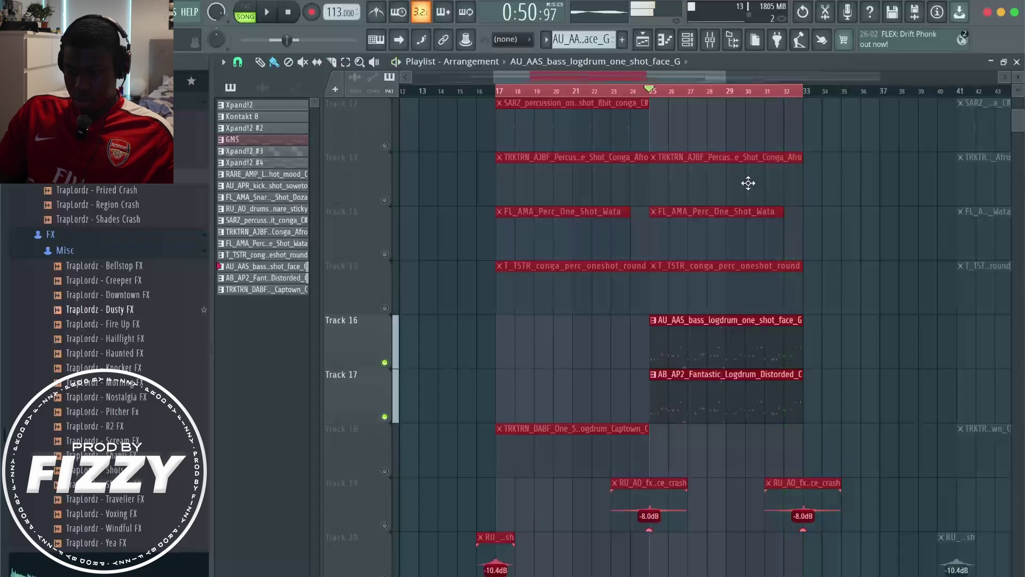
key("space")
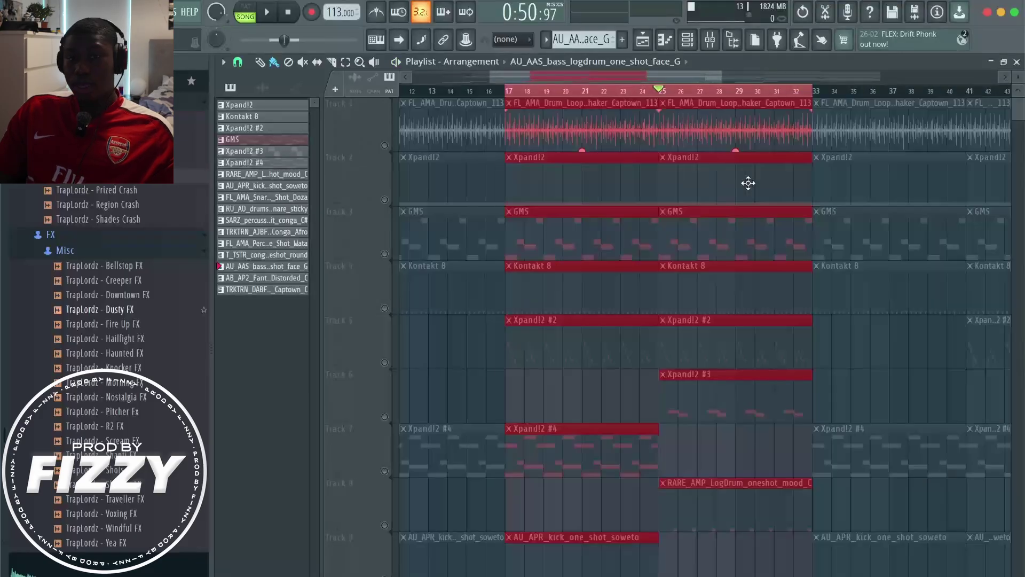
Play the log drums on Tracks 16 and 17 from bar 25 with the drum patterns on Tracks 8 to 15 unmuted
scroll(748, 183, "down", 2)
scroll(747, 265, "down", 5)
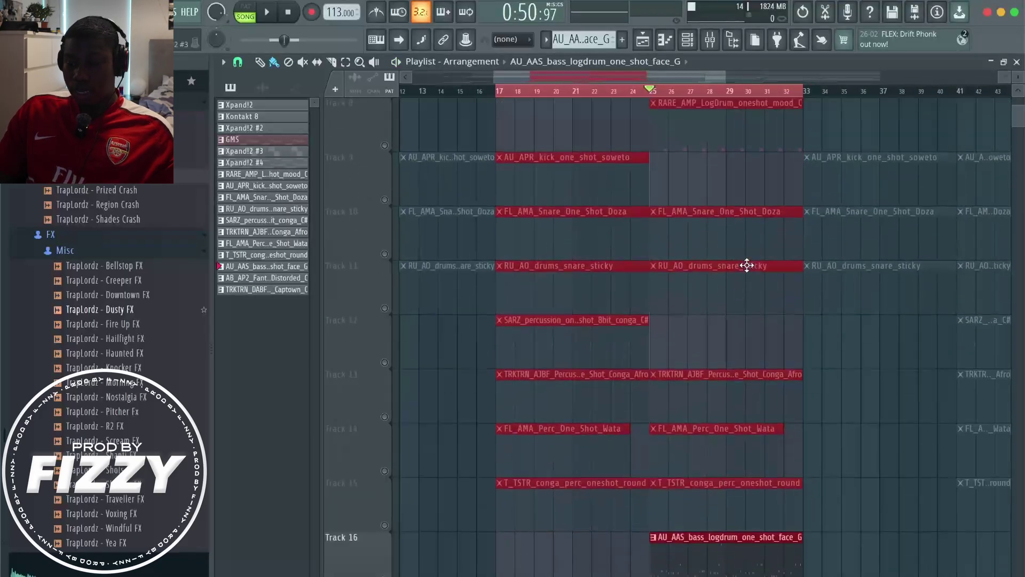
key("space")
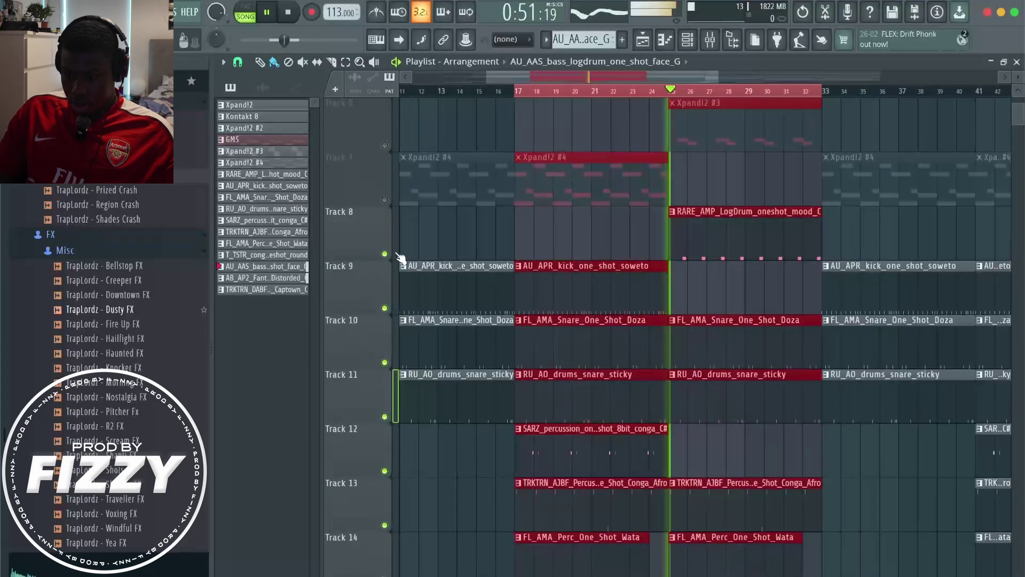
scroll(625, 299, "down", 1)
scroll(625, 298, "down", 6)
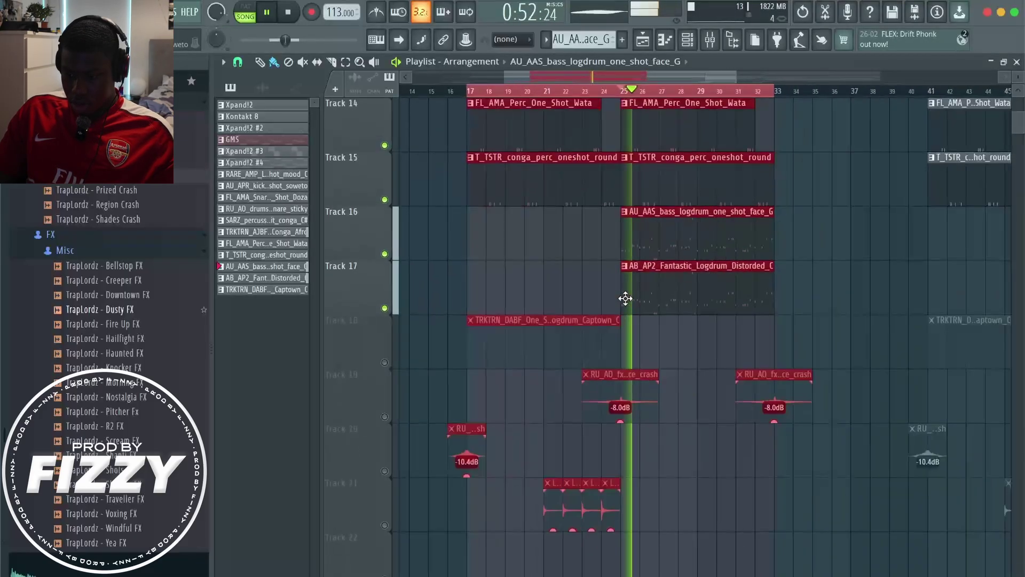
scroll(625, 299, "up", 5)
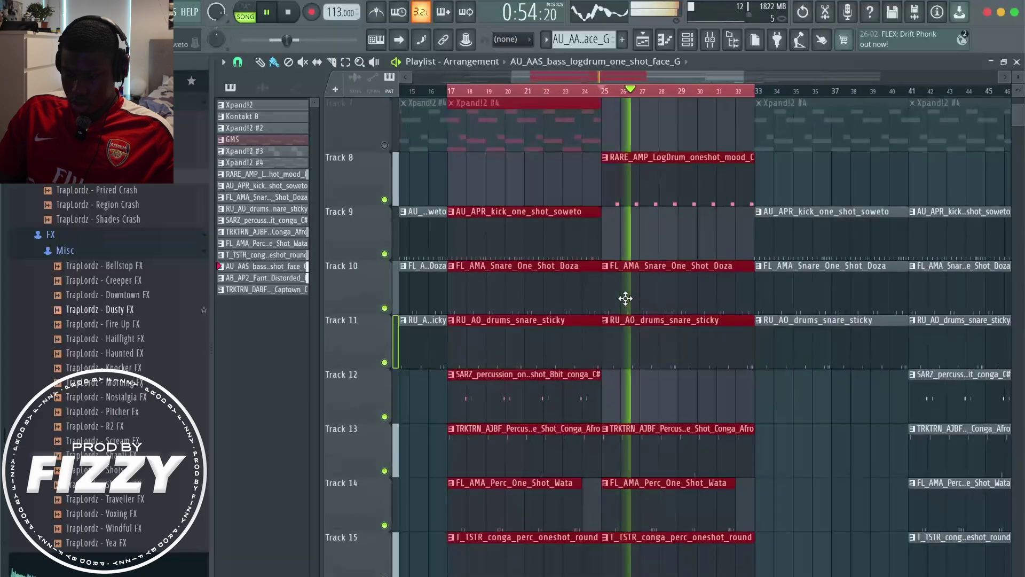
During playback, bring back the Xpand!2 #3, Xpand!2 #2, Kontakt 8 and GMS melodies by unmuting Tracks 6, 5, 4 and 3 one by one
scroll(625, 299, "up", 4)
left_click(384, 308)
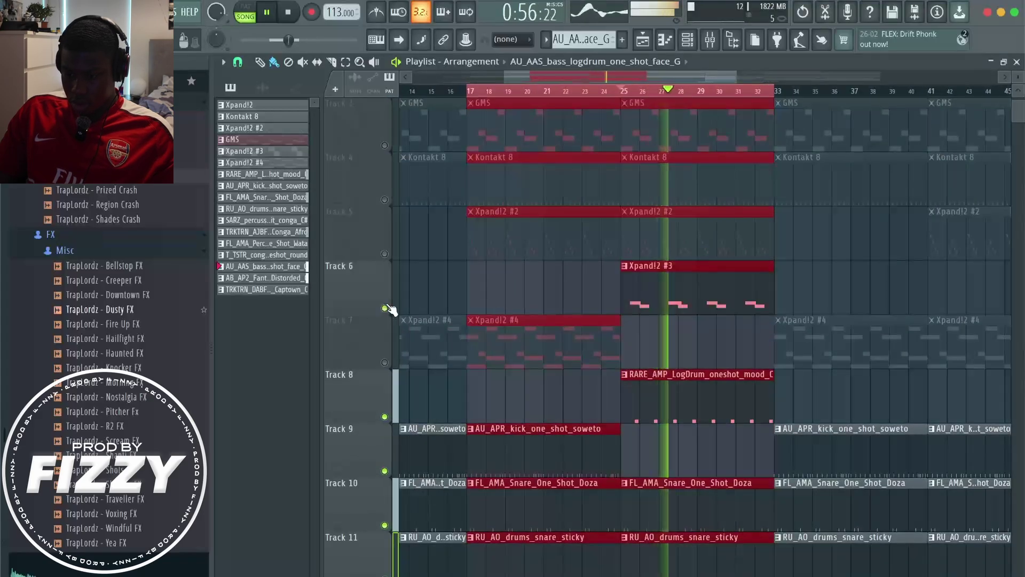
left_click(384, 254)
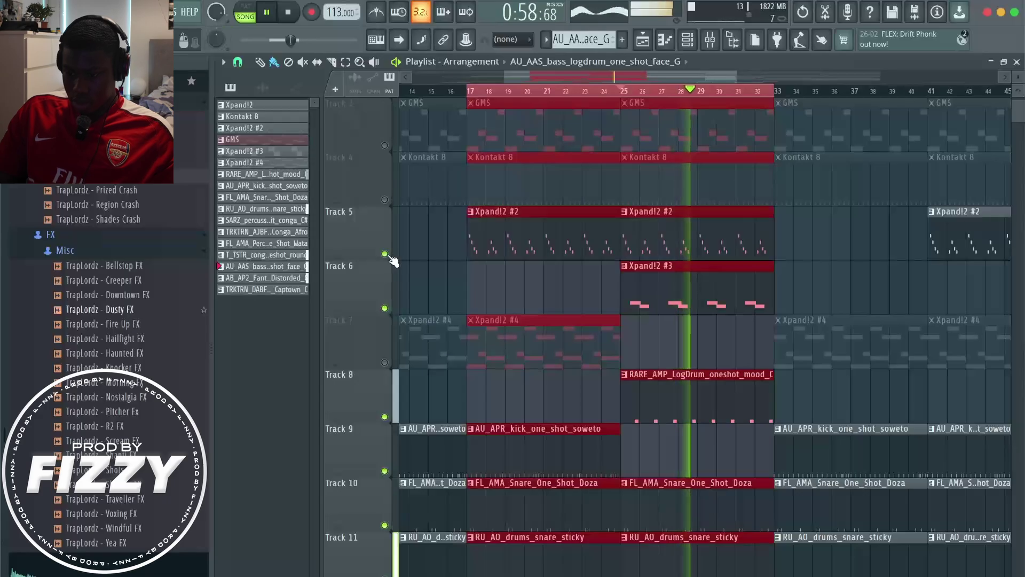
left_click(385, 200)
left_click(384, 146)
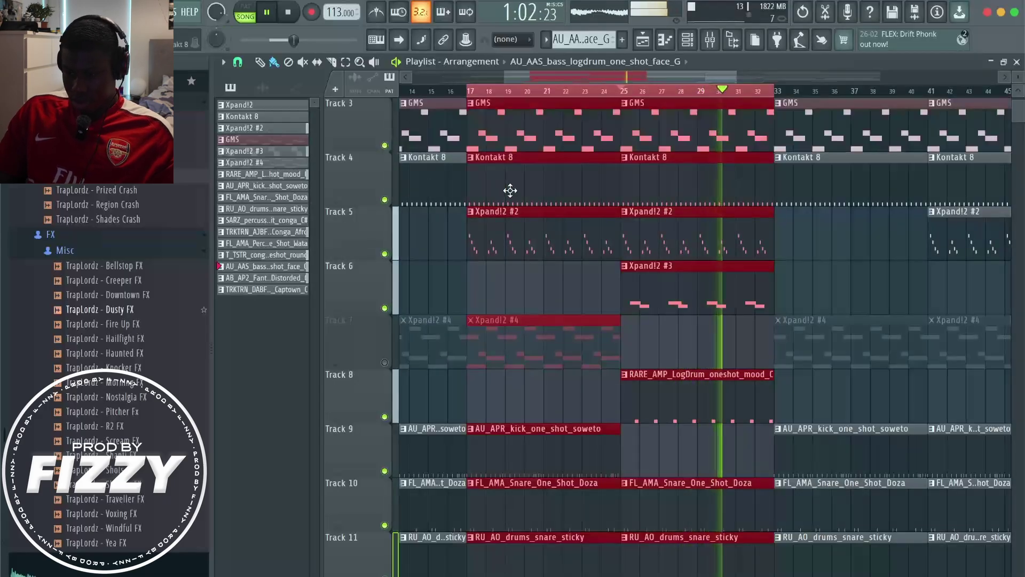
Unmute Xpand!2 on Track 2, the shaker loop on Track 1 and Xpand!2 #4 on Track 7 during playback
scroll(508, 190, "up", 2)
left_click(384, 199)
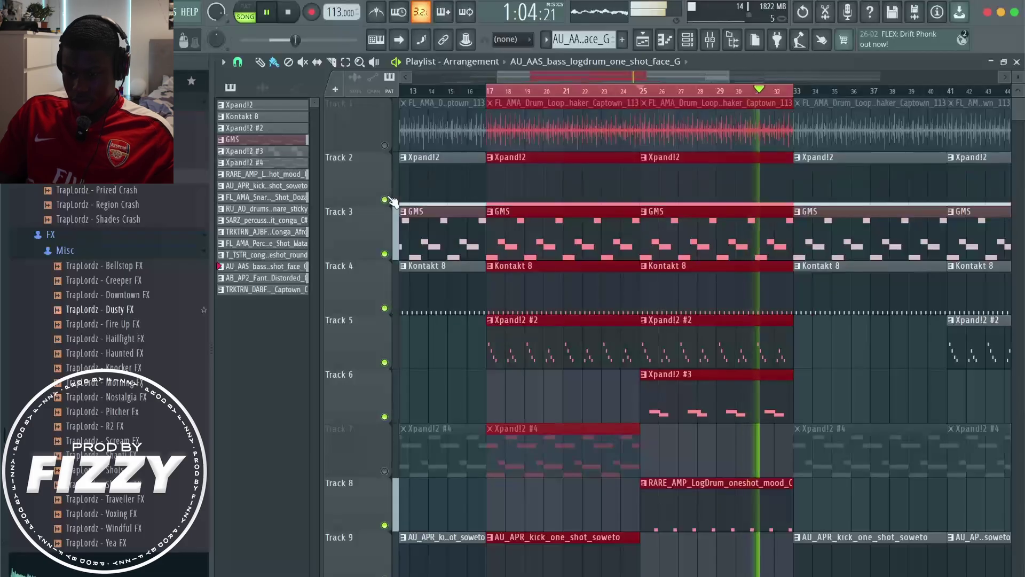
left_click(385, 145)
scroll(465, 181, "down", 5)
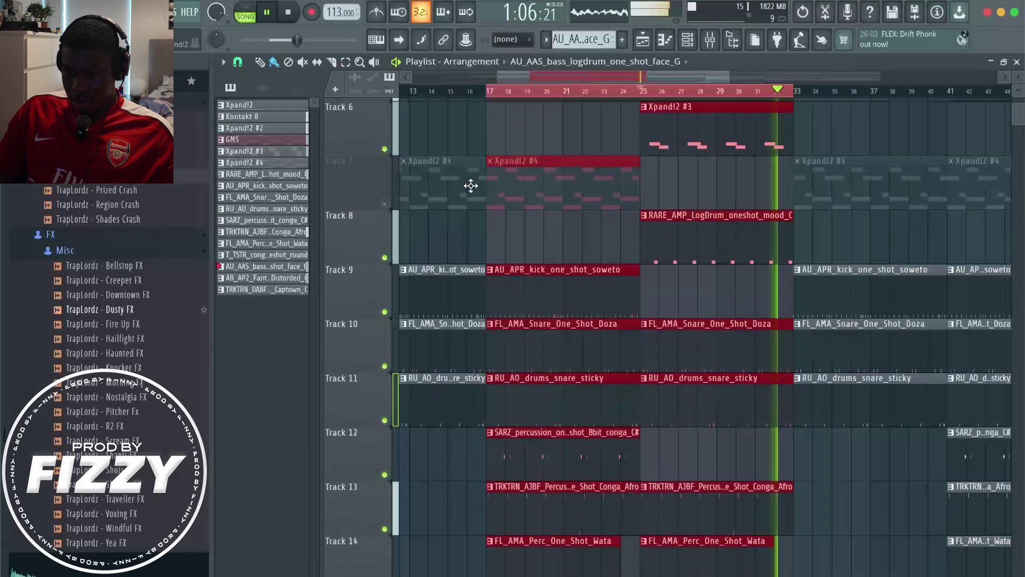
left_click(384, 200)
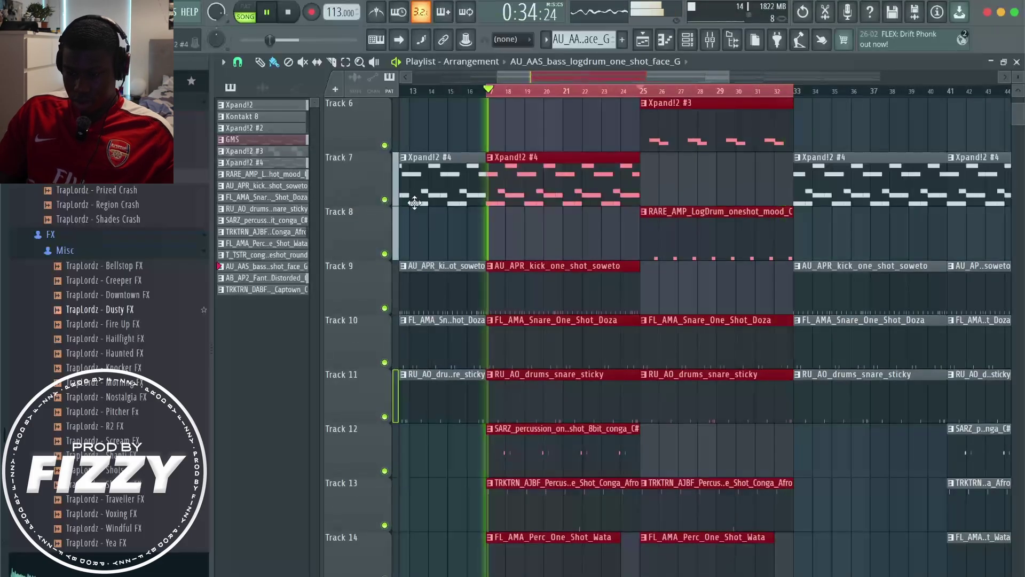
Unmute the Captown log drum on Track 18 and the boom and crash effects on Tracks 21, 20 and 19 during playback
scroll(534, 373, "down", 9)
left_click(384, 308)
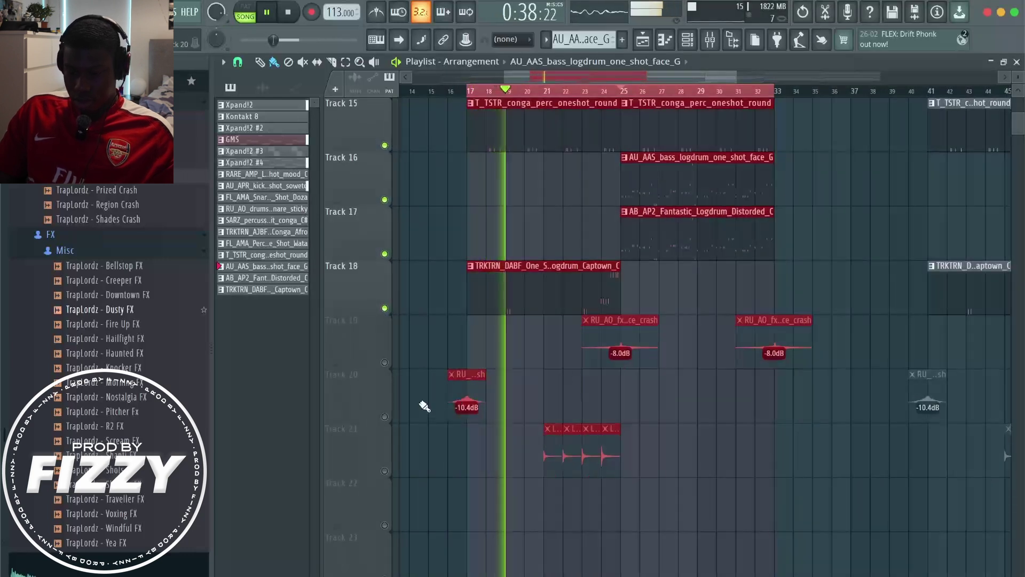
left_click(384, 470)
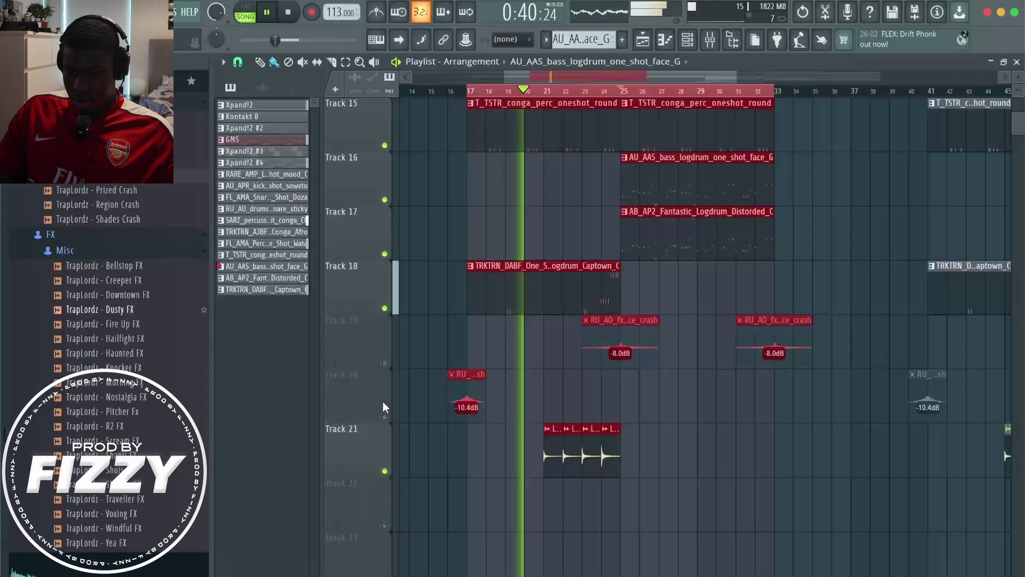
left_click(385, 416)
left_click(384, 362)
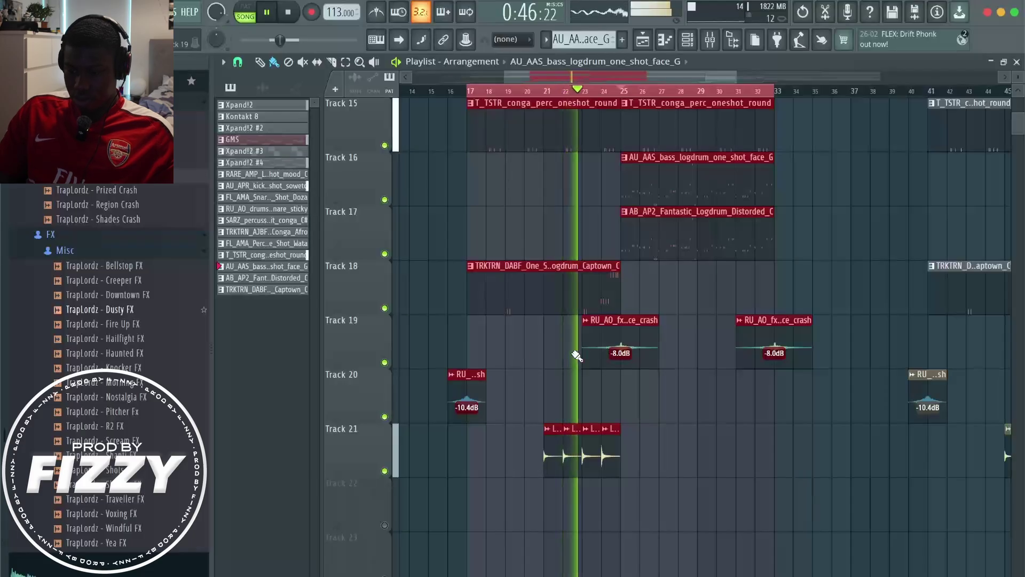
Listen to the full beat with all tracks active while reviewing the clips across the arrangement
scroll(534, 353, "up", 6)
scroll(571, 355, "down", 3)
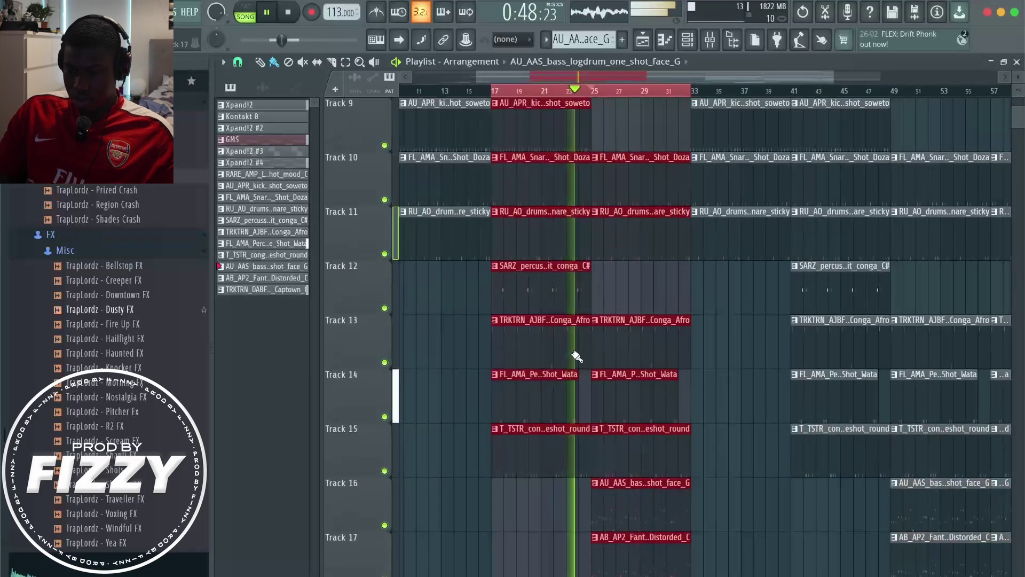
scroll(577, 357, "up", 4)
scroll(577, 357, "down", 7)
scroll(576, 356, "up", 7)
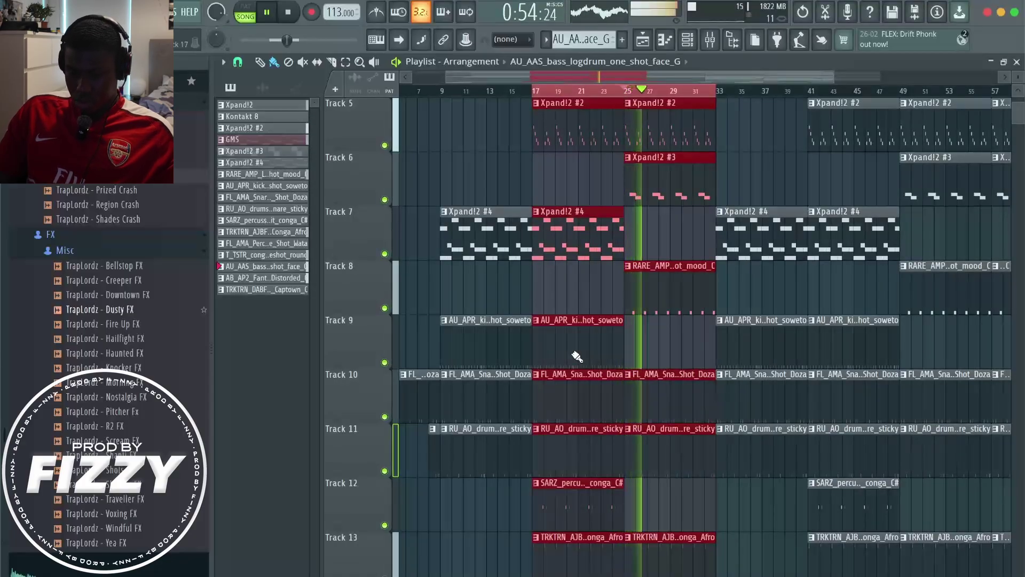
scroll(576, 356, "down", 3)
scroll(577, 356, "down", 4)
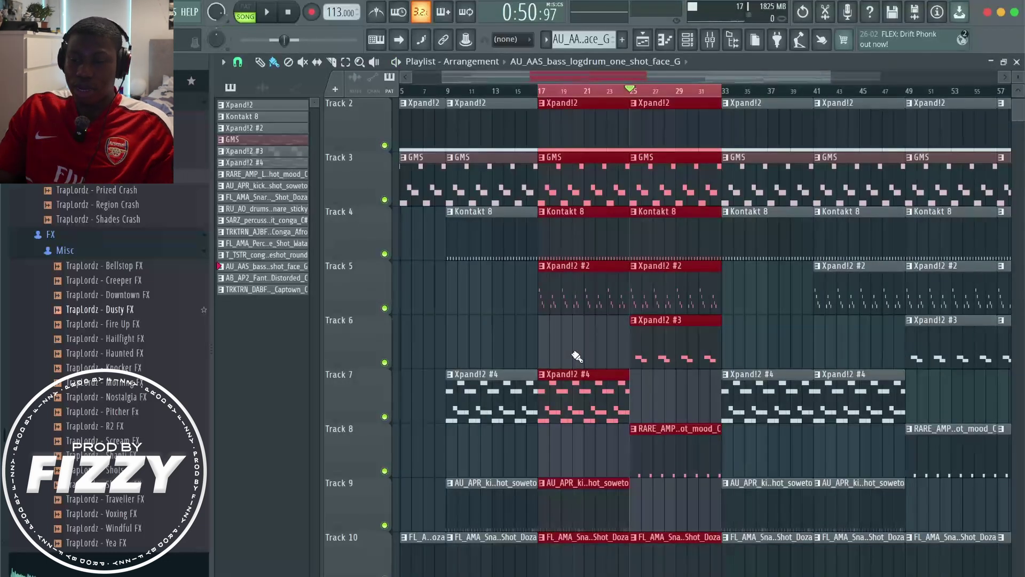
Select the Xpand!2 pattern and view the 50 Basic Sine Lead preset in its synth from the channel rack
left_click(687, 39)
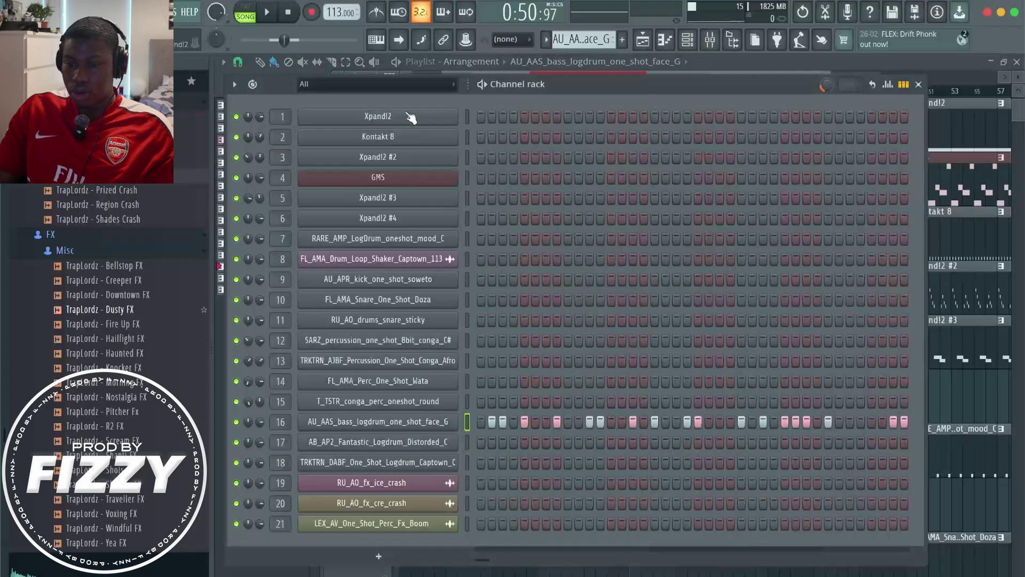
left_click_drag(507, 88, 604, 88)
left_click(259, 106)
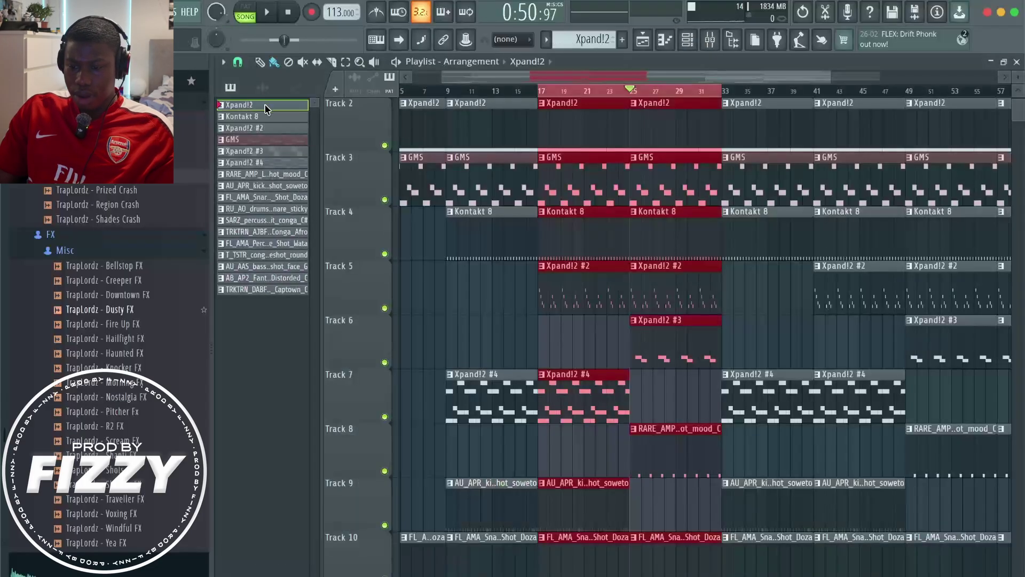
scroll(560, 146, "up", 1)
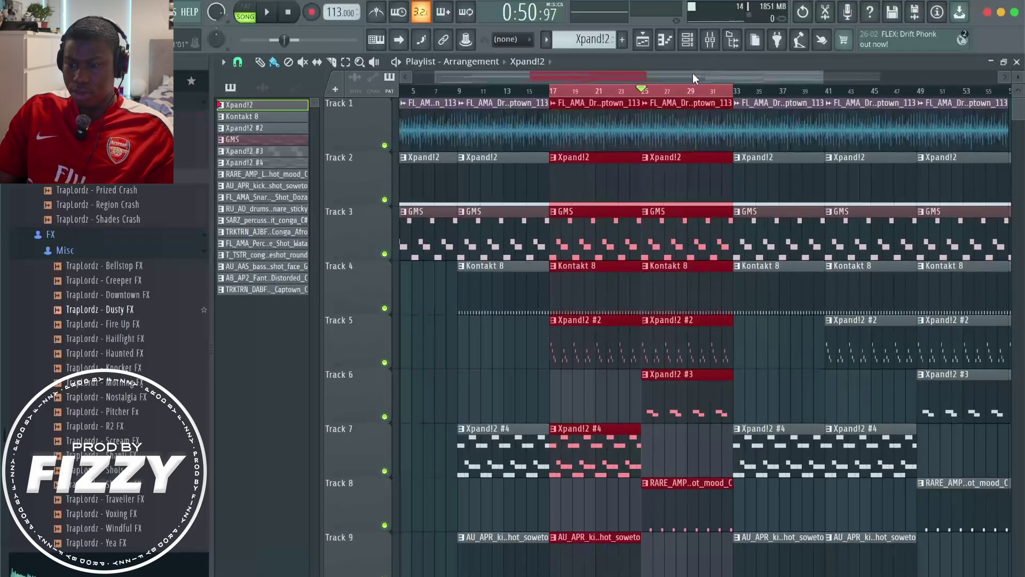
left_click(687, 39)
left_click(476, 118)
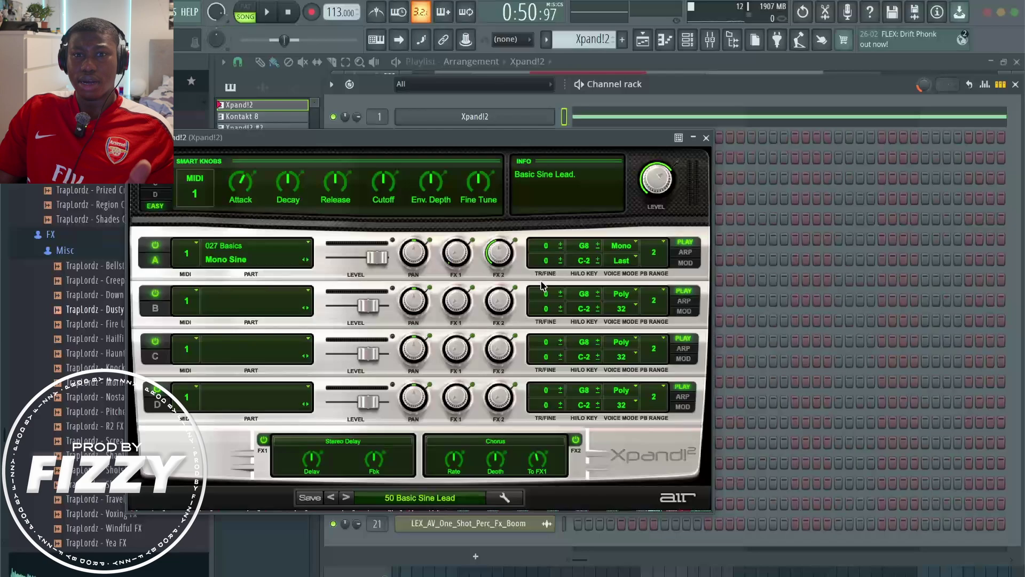
left_click(706, 138)
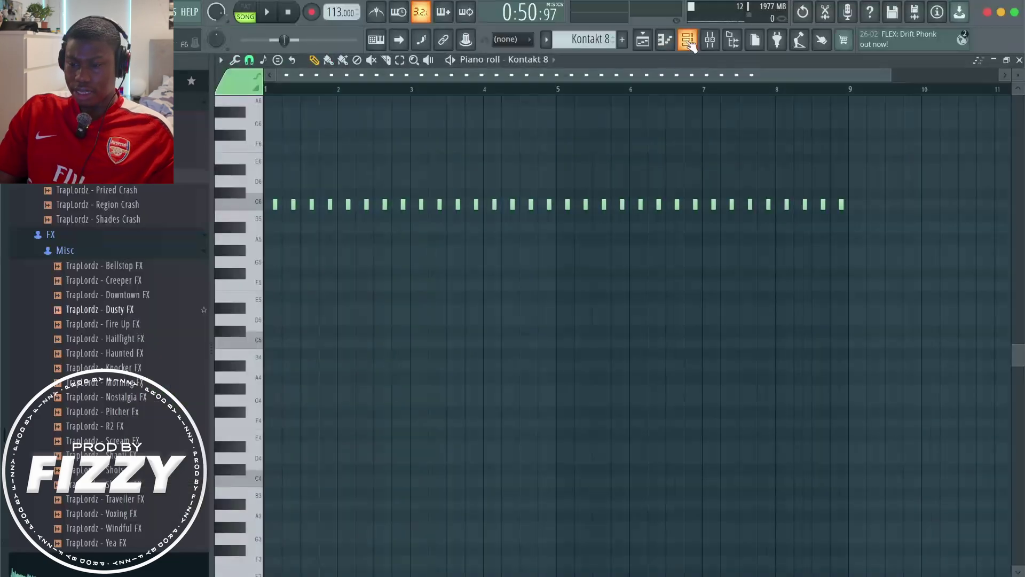
Inspect the 17 Brit Wave 2 preset on Xpand!2 #2, look up its preset category, and return to the playlist
left_click(687, 40)
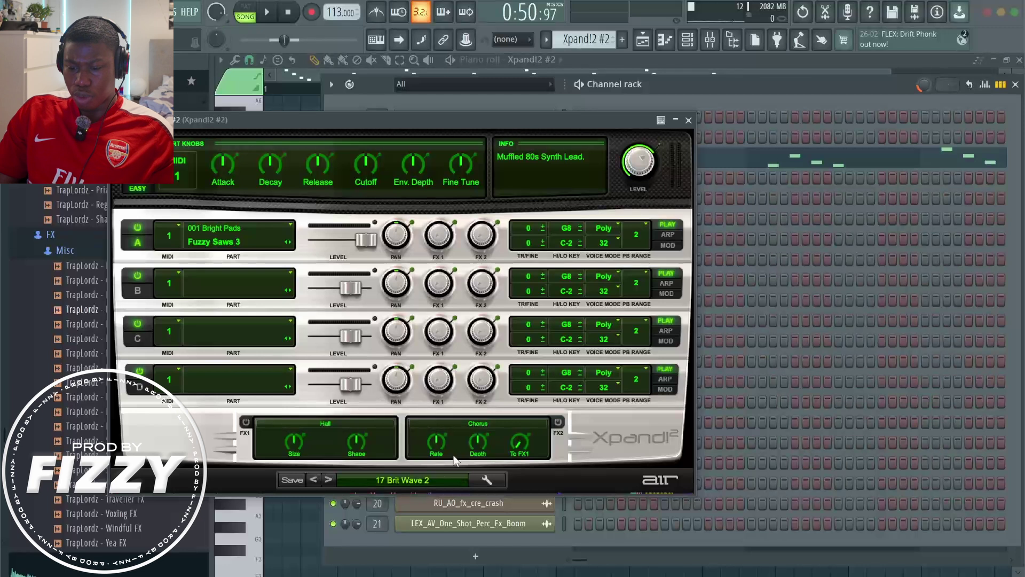
left_click(428, 481)
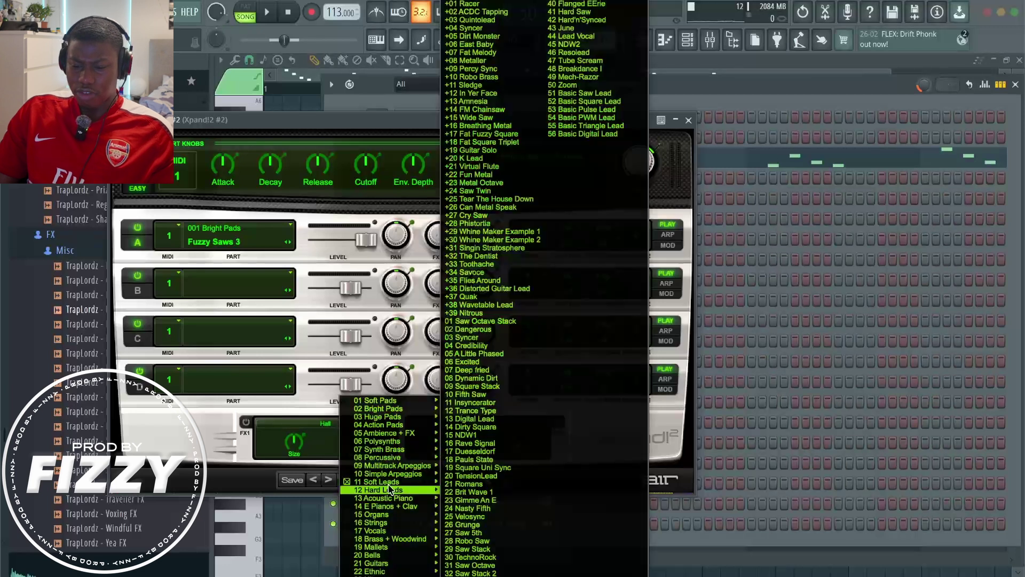
left_click(382, 486)
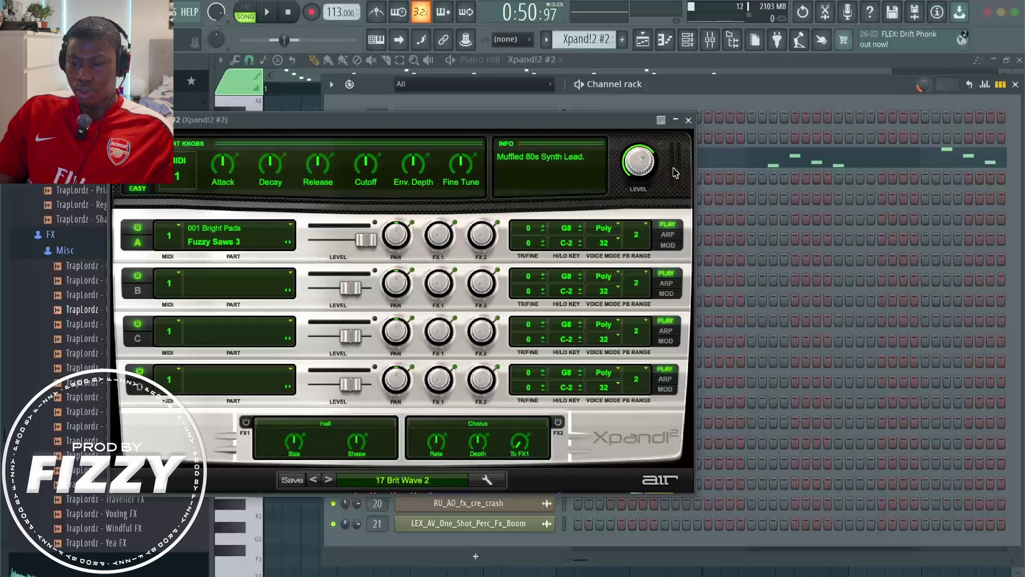
left_click(688, 121)
left_click(1014, 84)
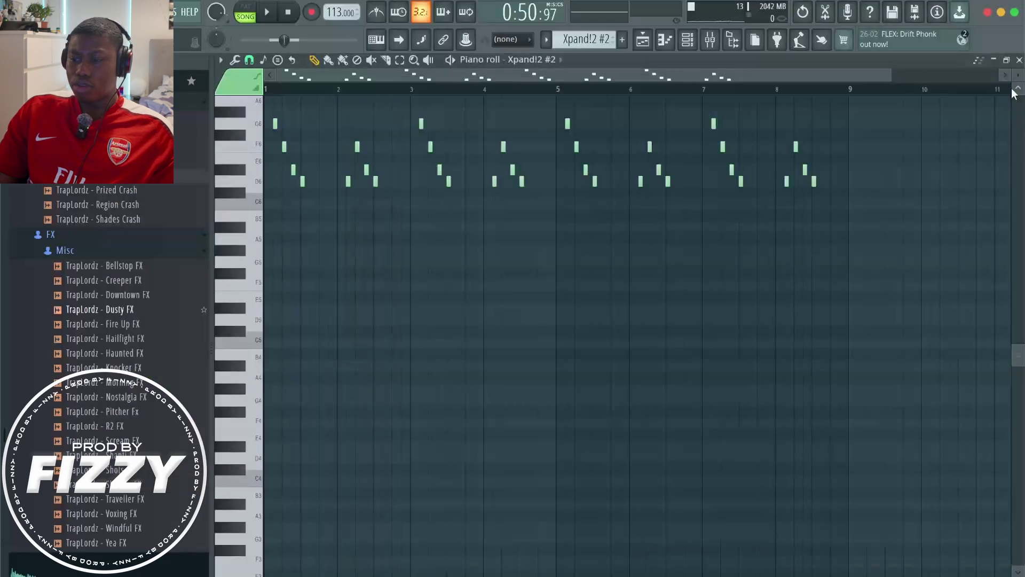
left_click(1018, 60)
Select the GMS pattern in the playlist and open the Xpand!2 #3 pattern's notes in the piano roll
scroll(581, 312, "down", 3)
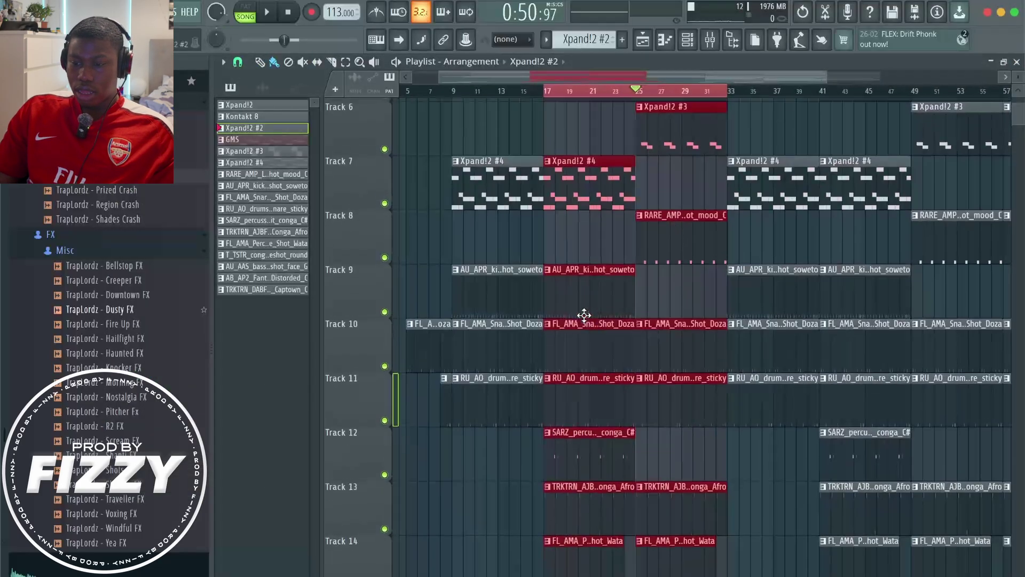
scroll(583, 314, "up", 3)
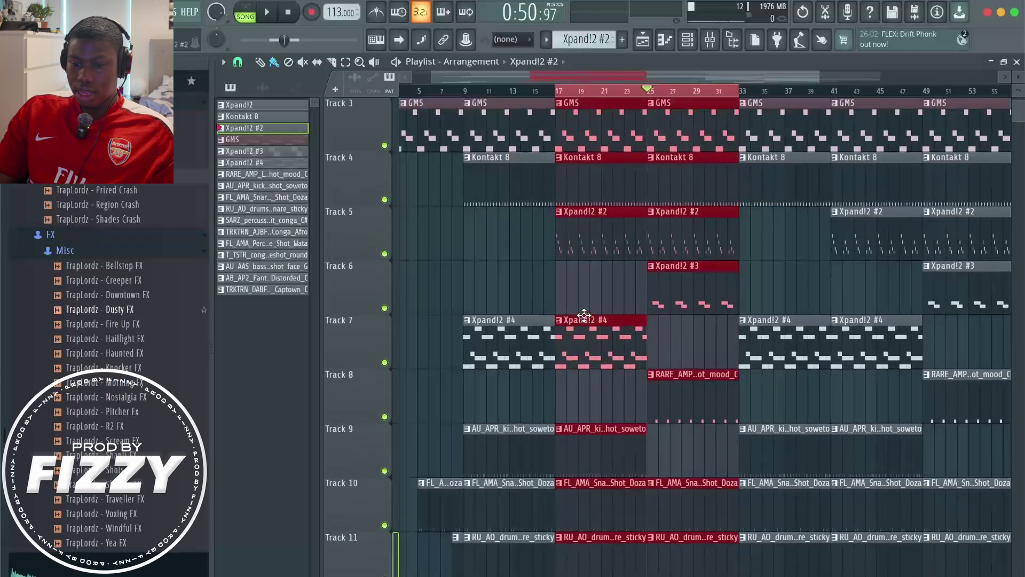
left_click(277, 140)
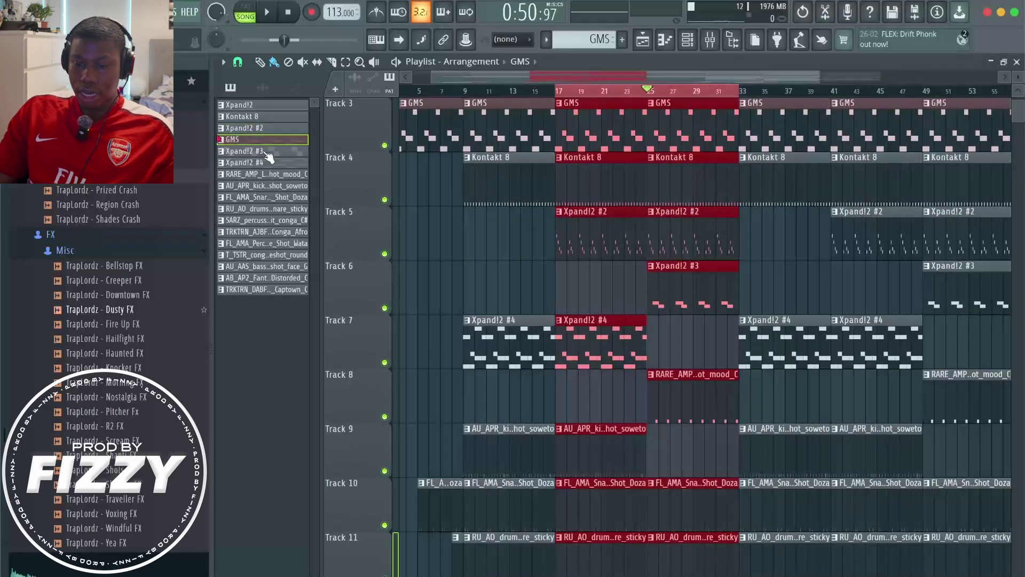
double_click(266, 153)
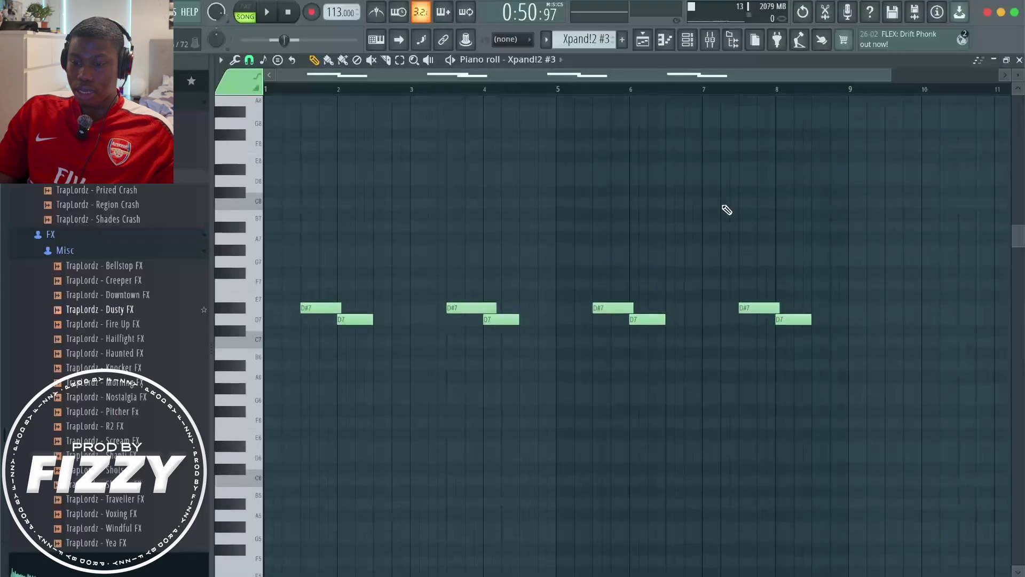
Inspect the 35 80s Romantic preset on Xpand!2 #3, look up its preset category, and return to the playlist
left_click(687, 39)
left_click(532, 197)
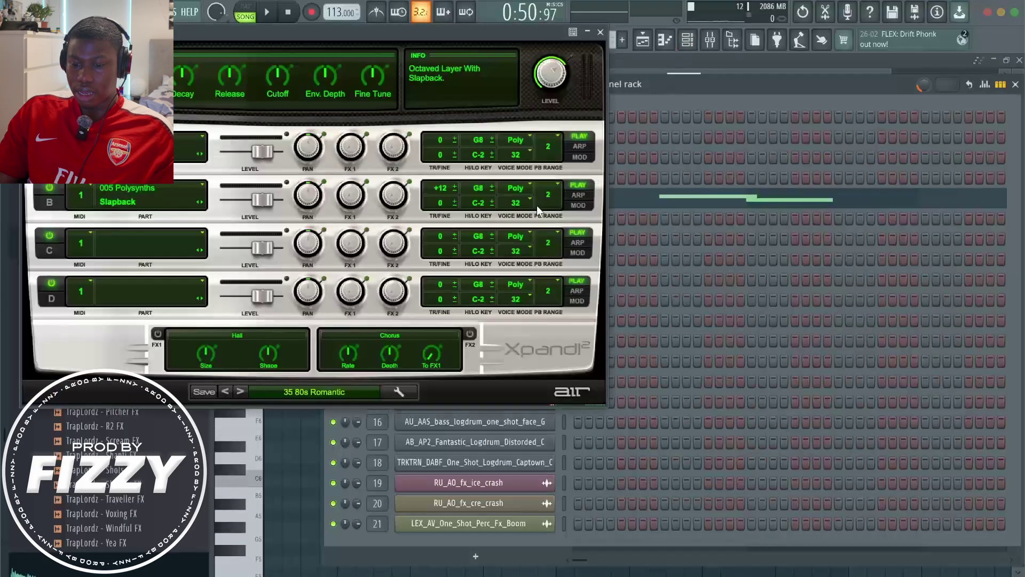
left_click(351, 395)
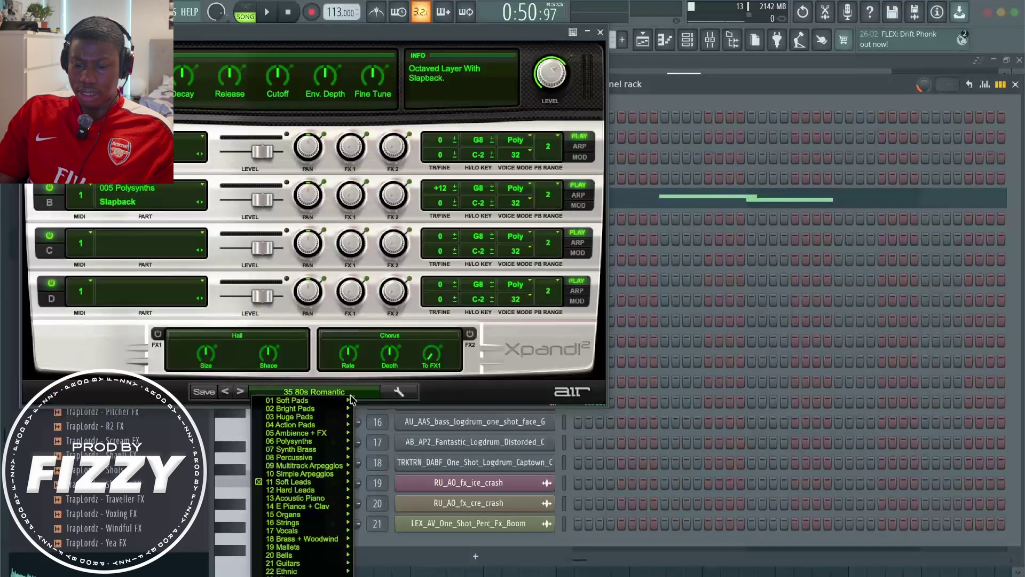
left_click(600, 32)
left_click(1015, 85)
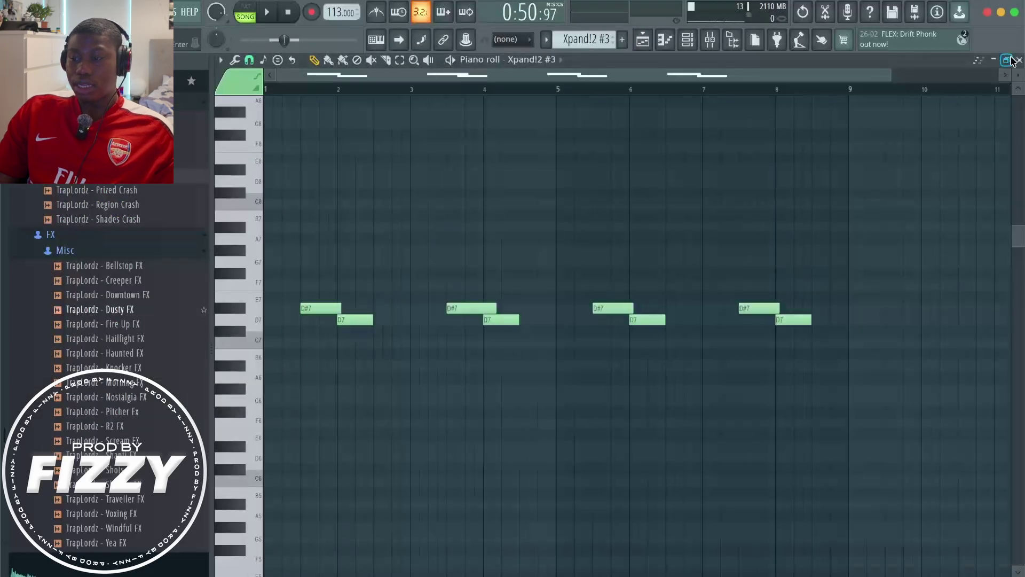
left_click(1018, 61)
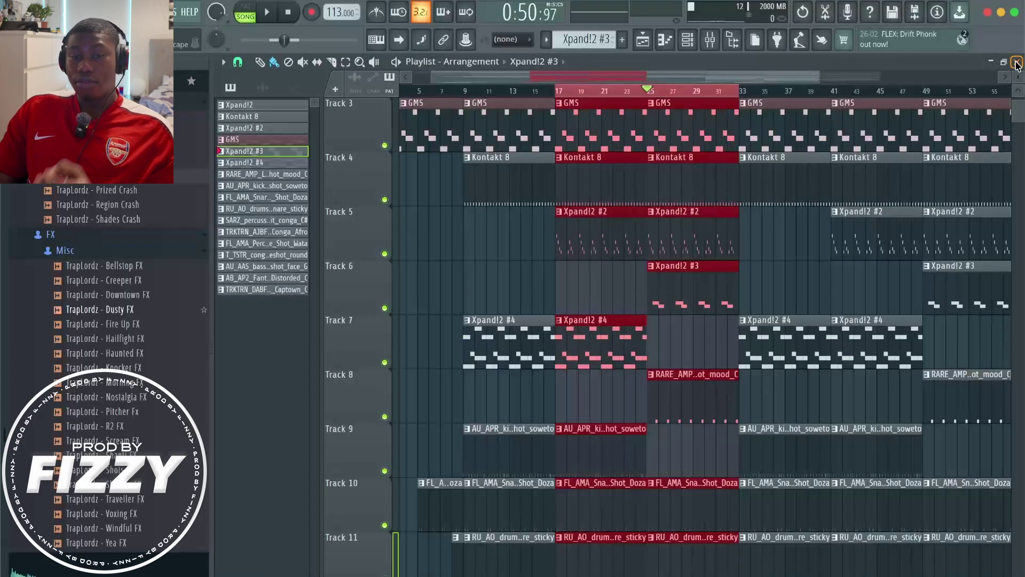
Inspect the Pad I Like preset on Xpand!2 #4, browse the sound categories of its first part, and return to the playlist
left_click(687, 39)
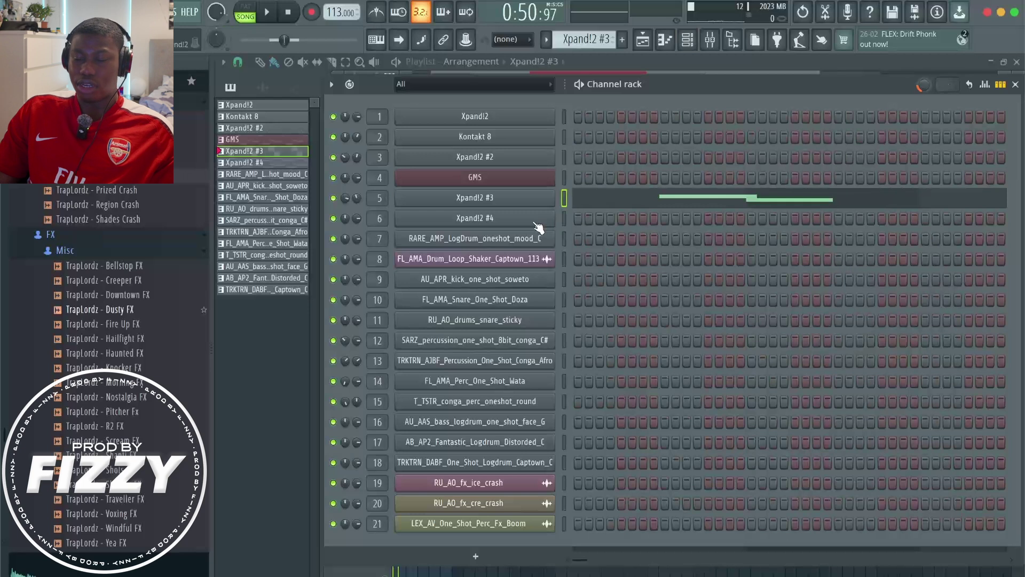
left_click(533, 221)
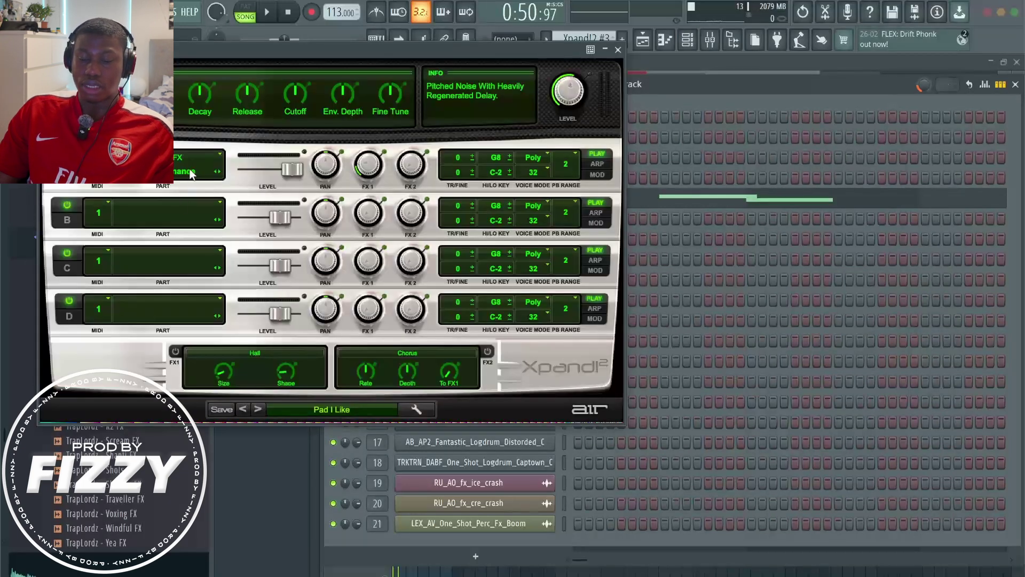
left_click(217, 156)
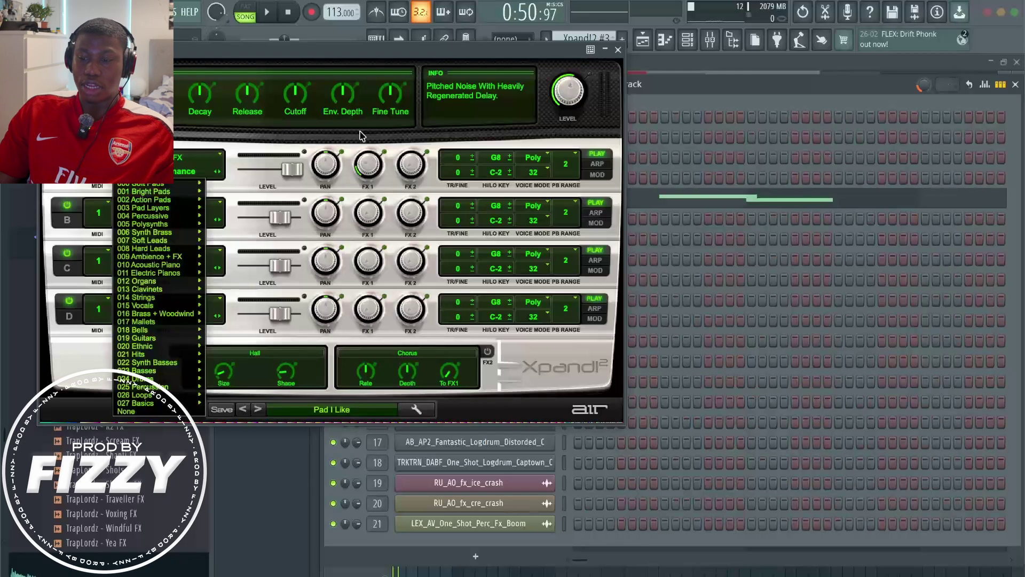
left_click(618, 50)
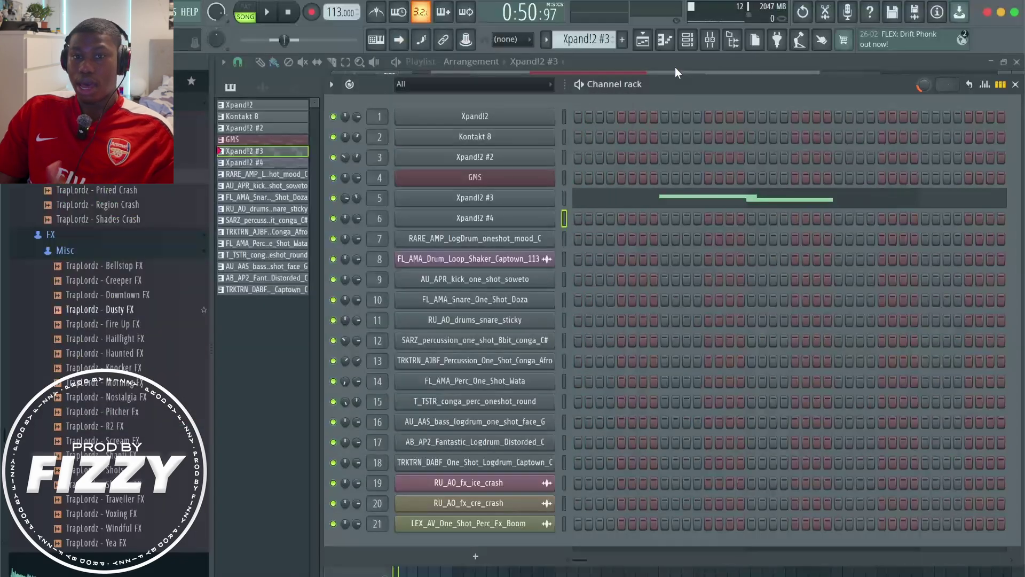
left_click(1015, 84)
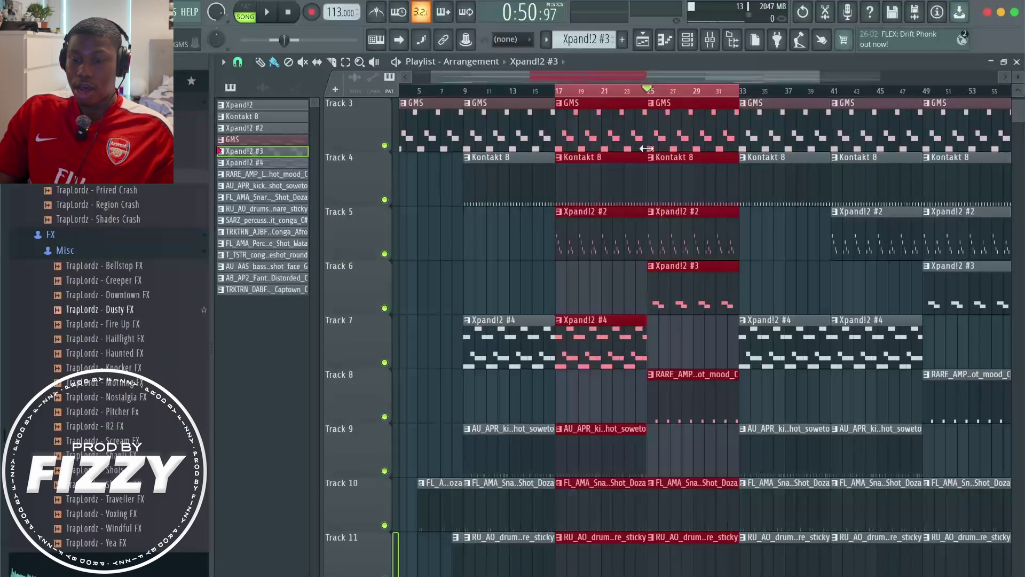
Step through the remaining patterns one by one, from Xpand!2 #4 through the drums and percussion to the Captown log drum
left_click(277, 163)
left_click(279, 175)
left_click(267, 186)
left_click(261, 197)
left_click(259, 208)
left_click(258, 220)
left_click(258, 232)
left_click(258, 244)
left_click(258, 257)
left_click(247, 266)
left_click(248, 278)
left_click(248, 288)
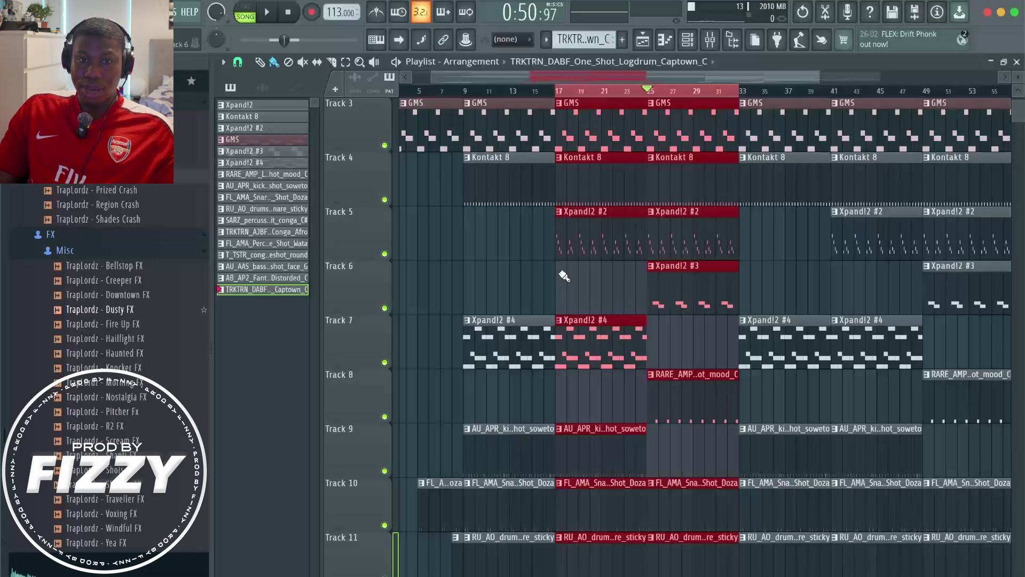
Review the arrangement down to the effects on Track 21, clear the bar 17 to 33 selection, and place the playhead at bar 17
scroll(584, 365, "down", 16)
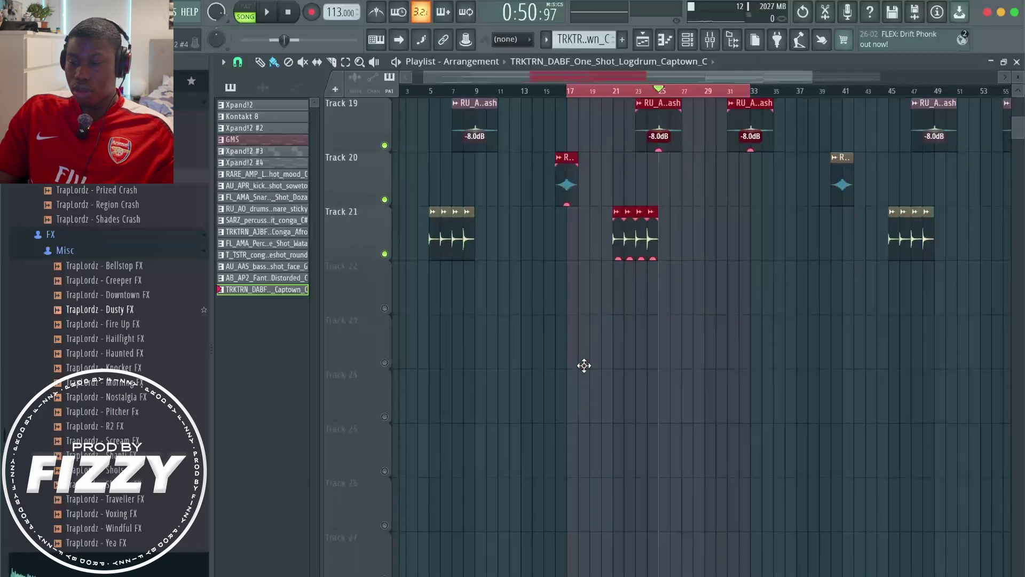
scroll(584, 366, "up", 15)
scroll(584, 365, "down", 2)
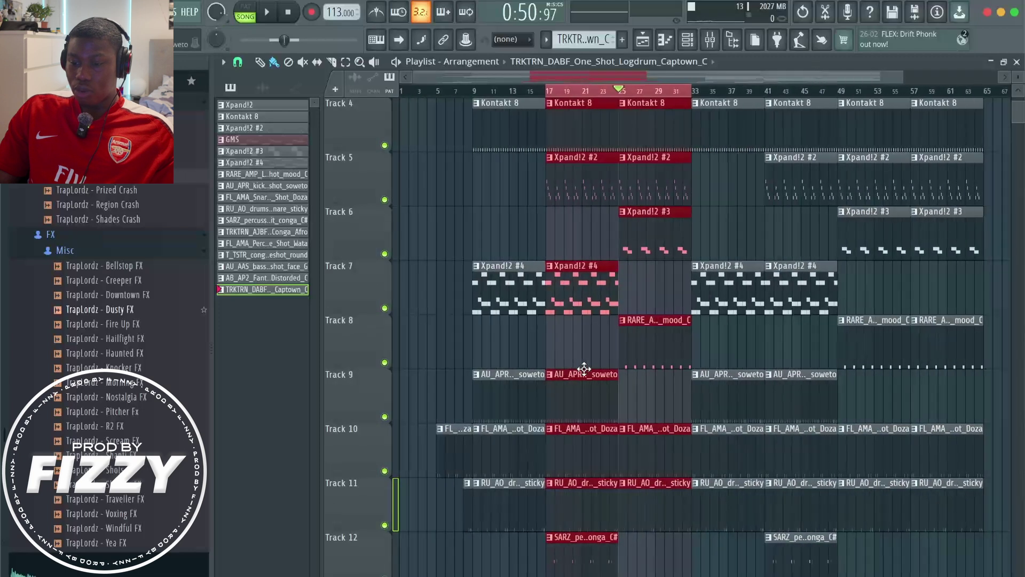
scroll(584, 365, "up", 3)
left_click(554, 94)
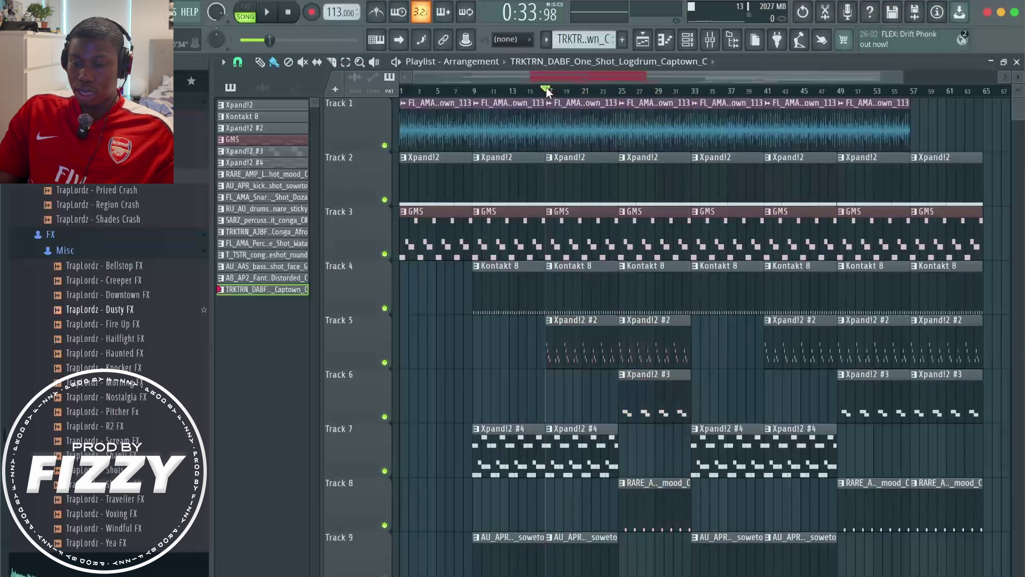
Select bars 9 to 25 of the arrangement as the playback range and set the playhead to bar 9
scroll(546, 88, "up", 1)
scroll(496, 149, "down", 1)
scroll(496, 149, "up", 1)
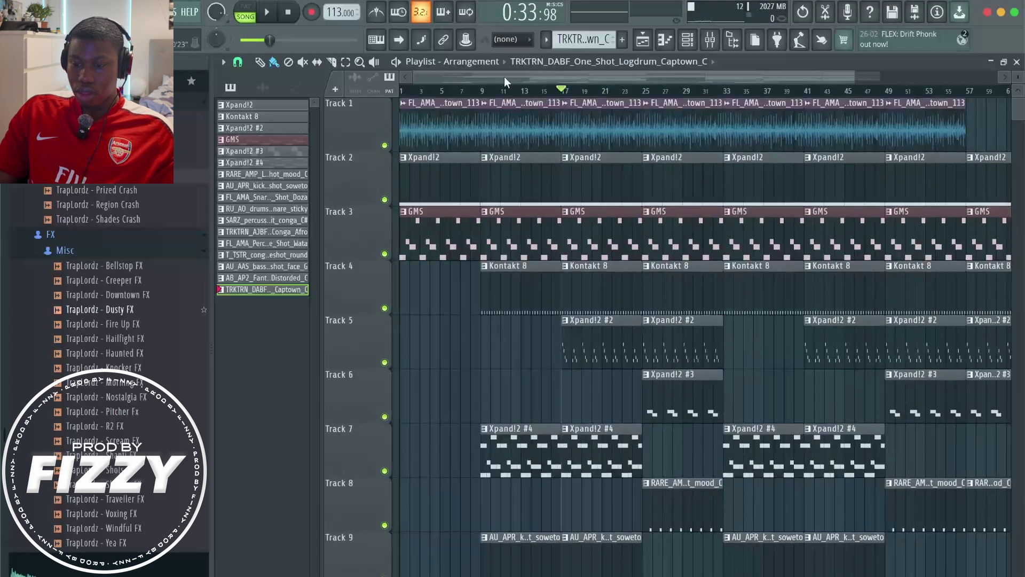
scroll(498, 93, "up", 2)
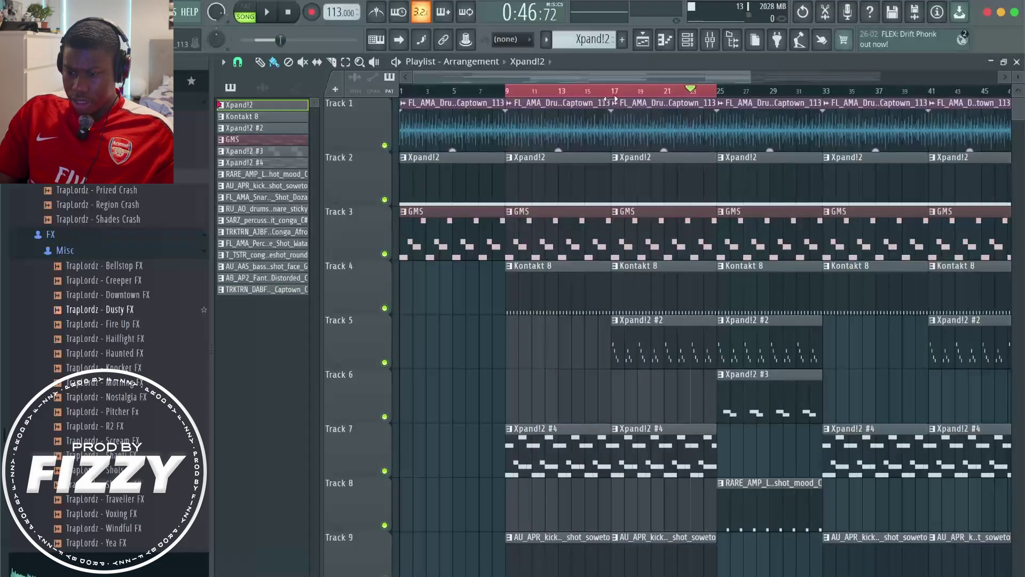
left_click(720, 91)
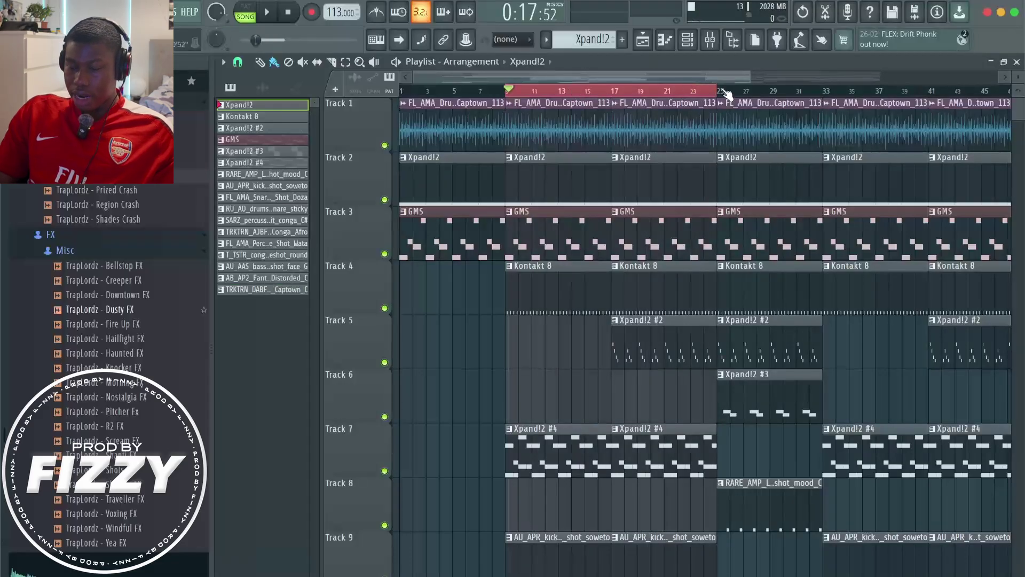
Look over the arrangement's later sections, clear the time selection, and return the playhead to the start of the song
scroll(768, 191, "right", 6)
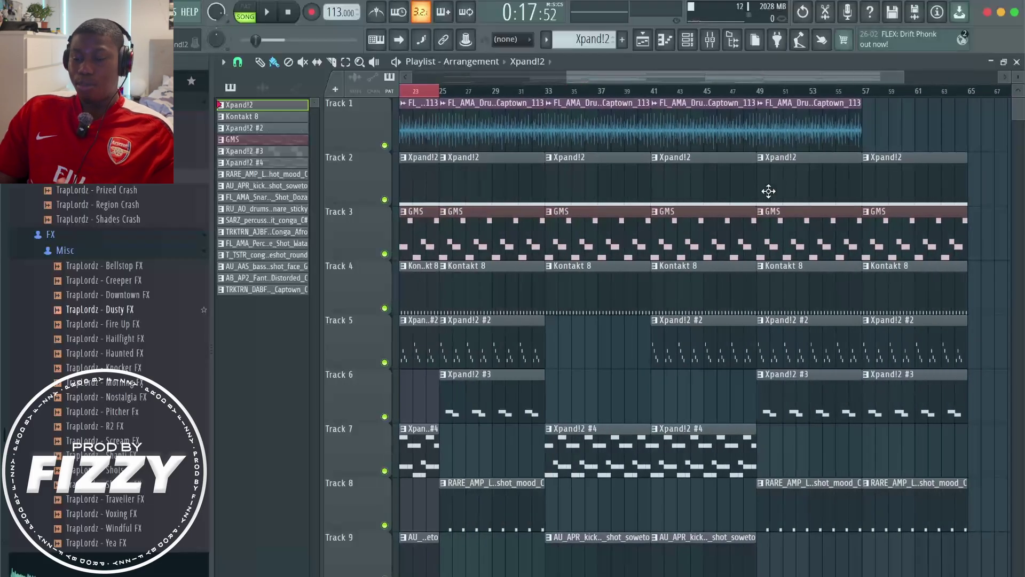
scroll(769, 191, "left", 6)
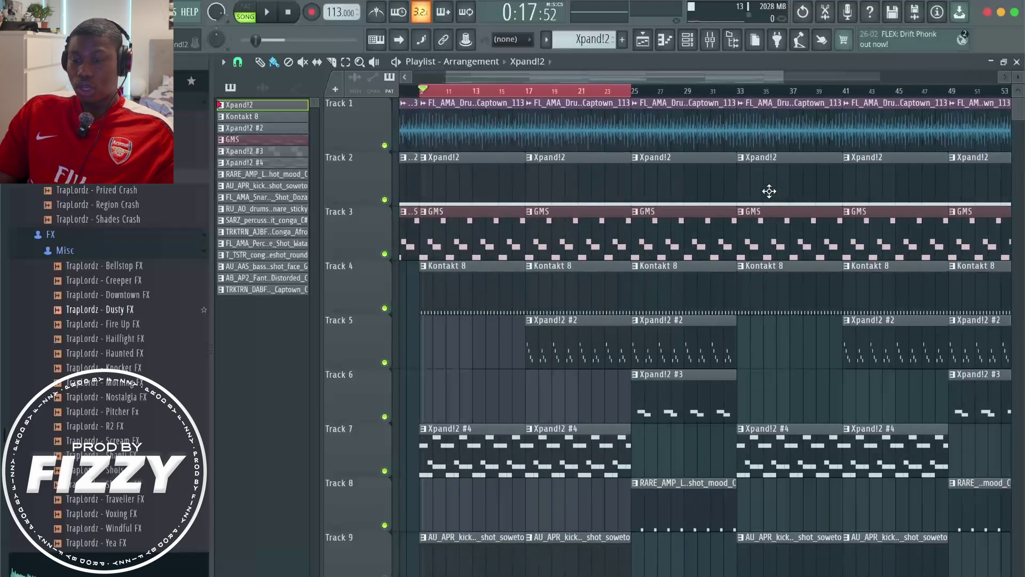
scroll(435, 97, "up", 1)
double_click(406, 93)
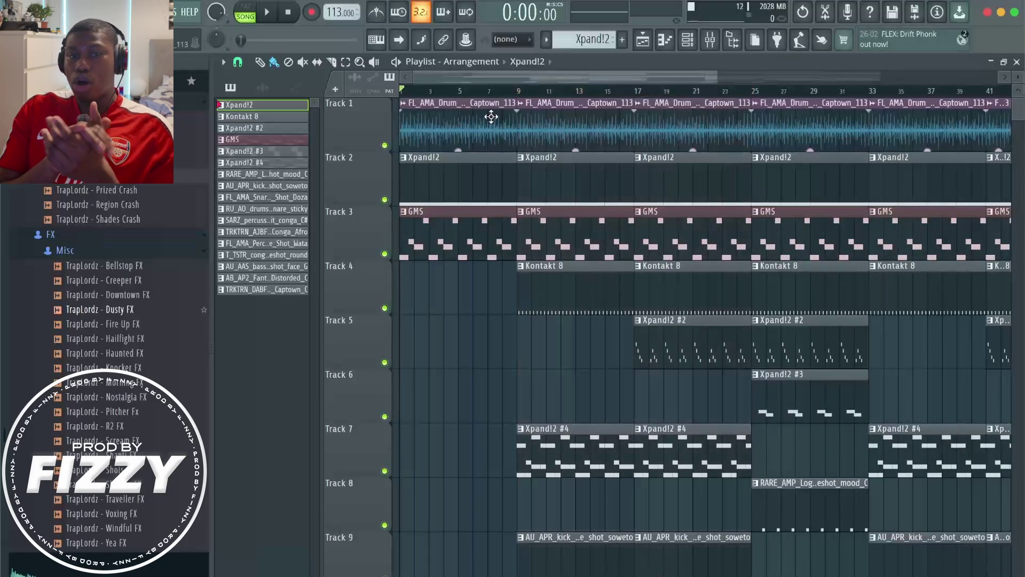